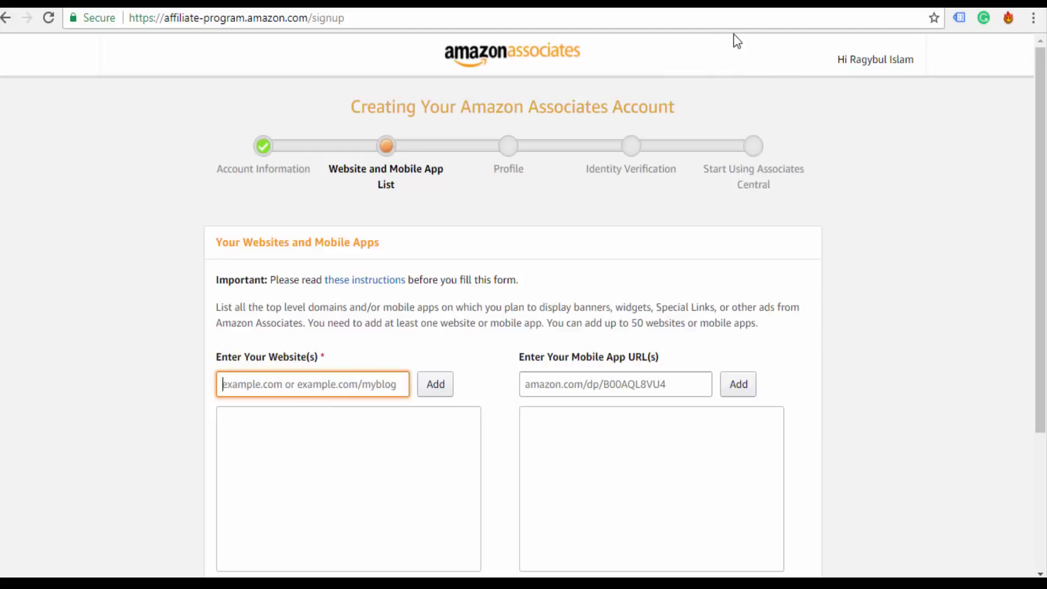
- Paste celebritynewsbd.com into the Website field and add it to the website list
right_click(252, 387)
click(319, 278)
click(440, 388)
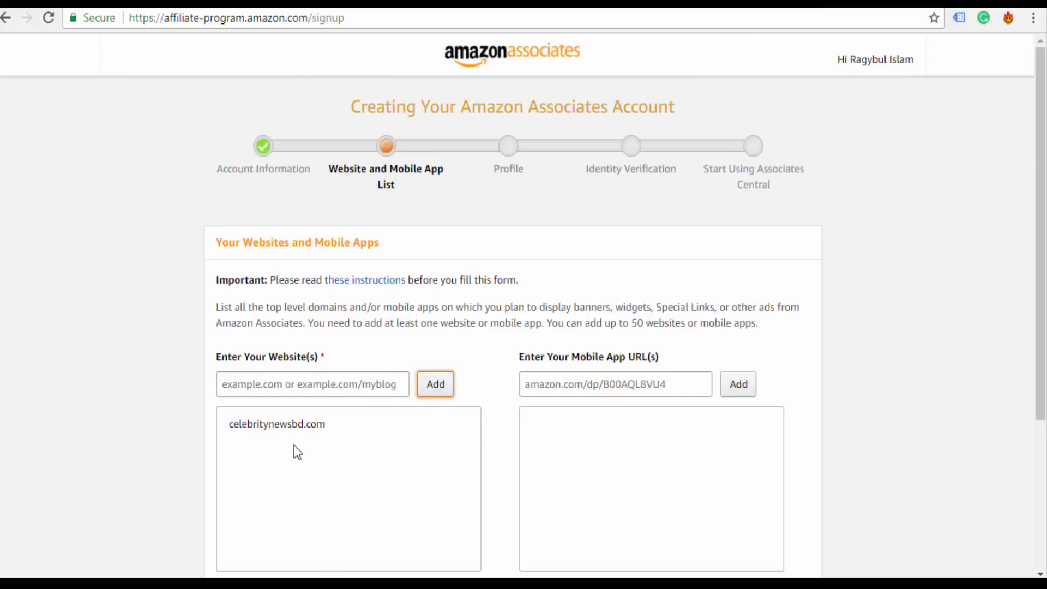
- Leave the children-under-13 answer as No and confirm the website list
drag(1042, 201, 1044, 346)
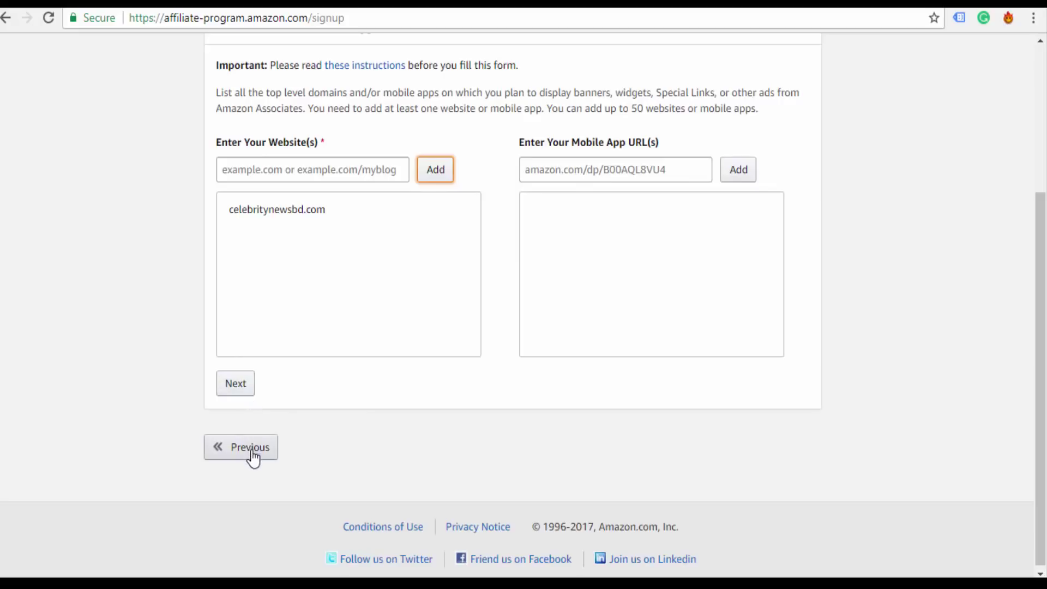
click(235, 384)
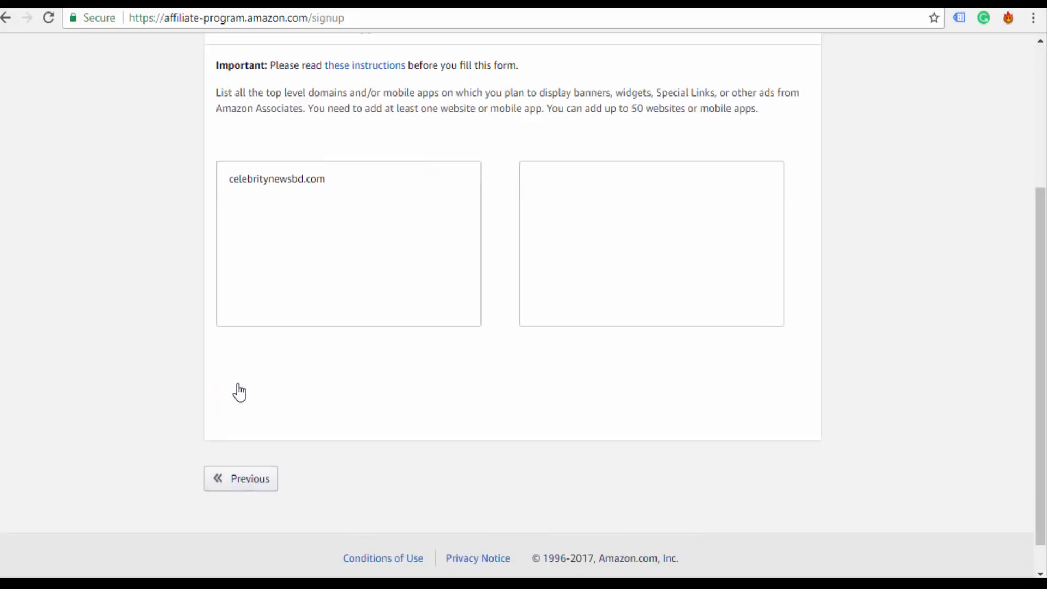
scroll(926, 270, down, 2)
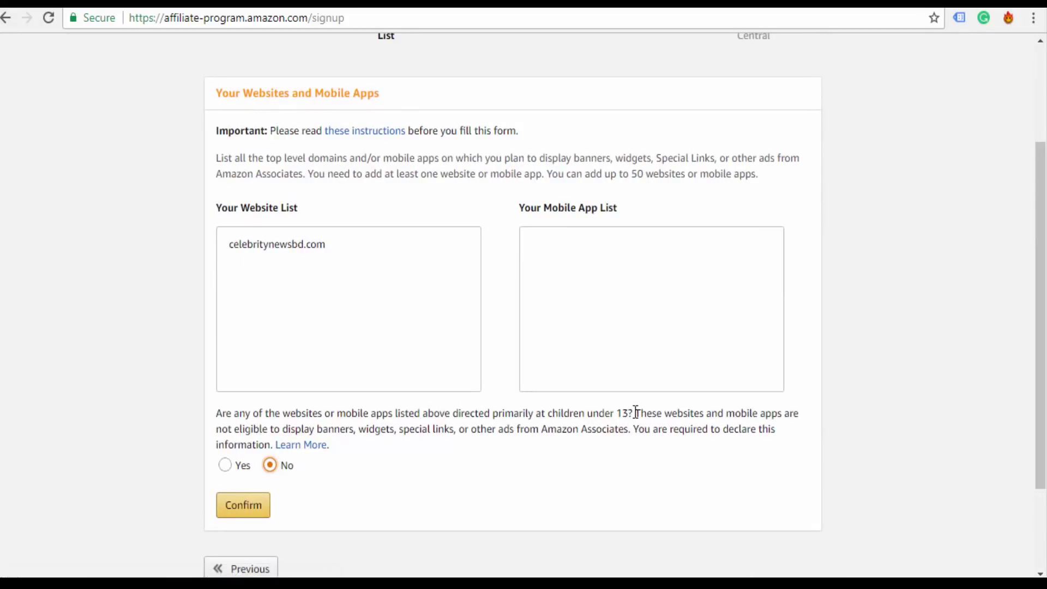
drag(634, 413, 410, 416)
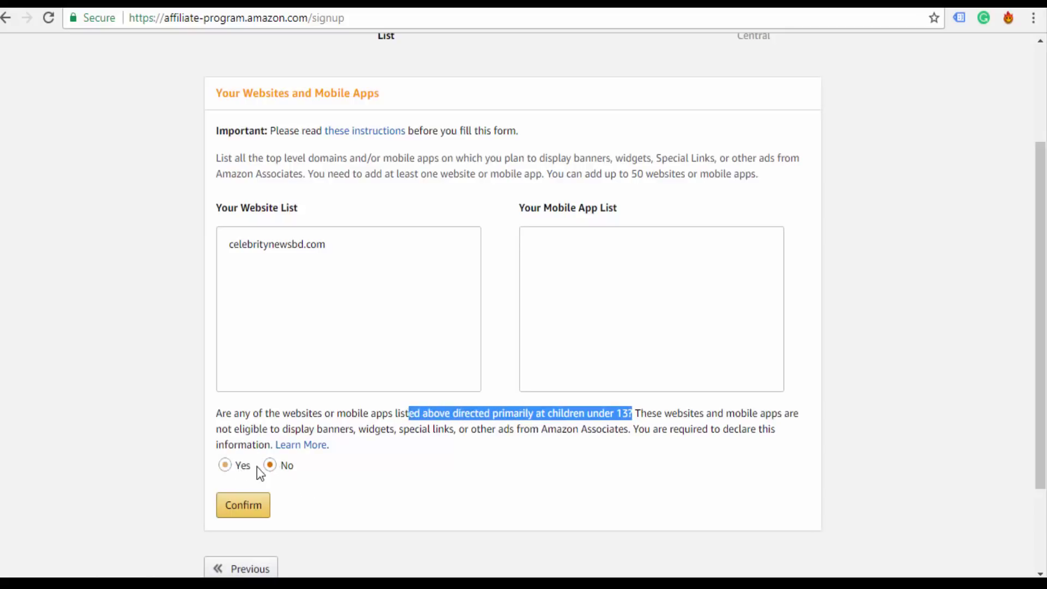
click(253, 508)
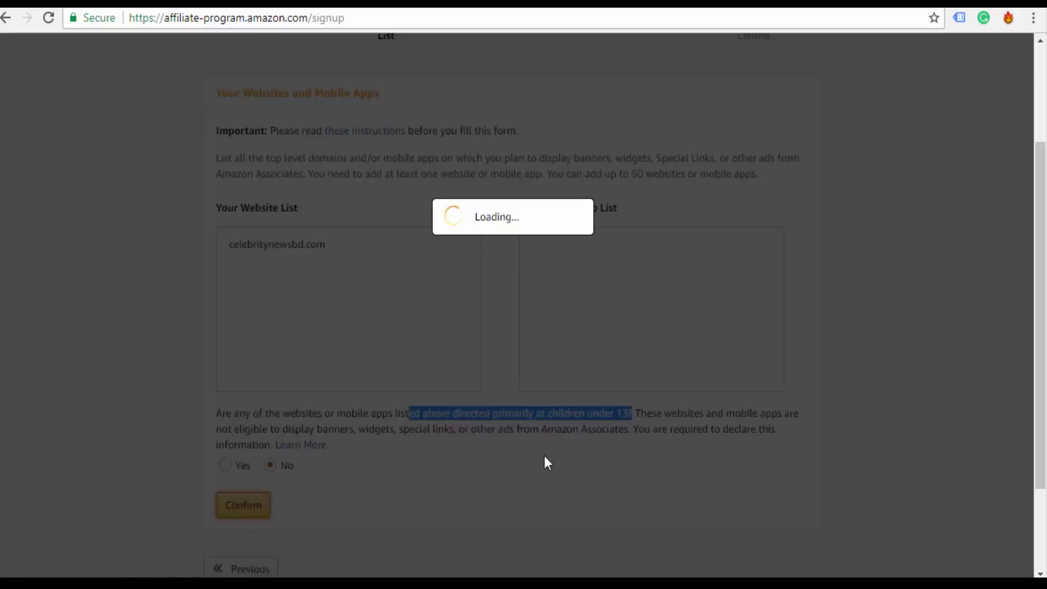
- Type the chosen Store ID into the preferred Associates Store ID field on the Profile page
scroll(544, 456, up, 3)
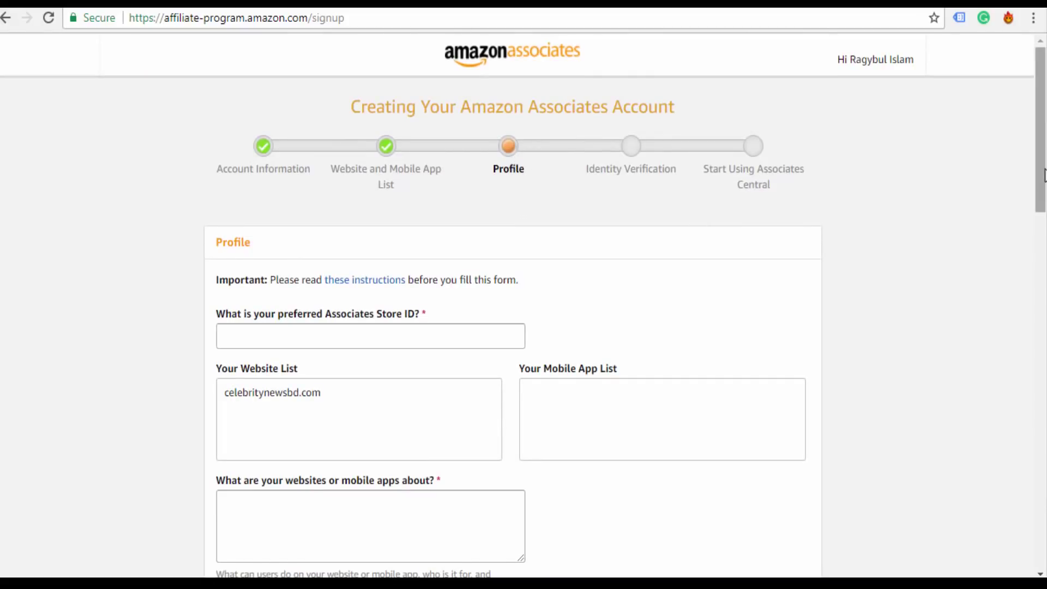
drag(1044, 176, 1044, 190)
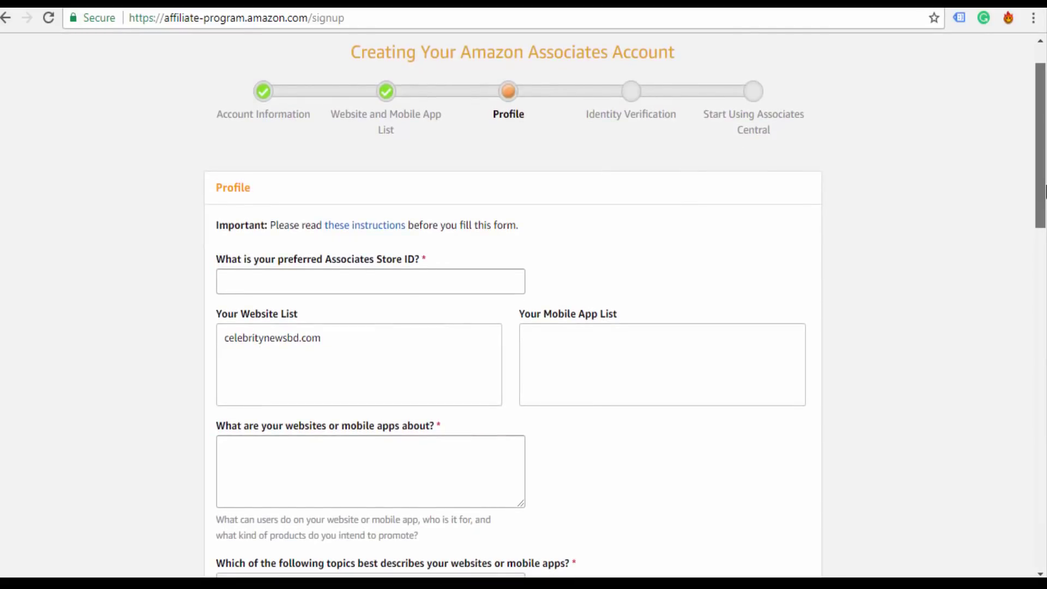
click(350, 281)
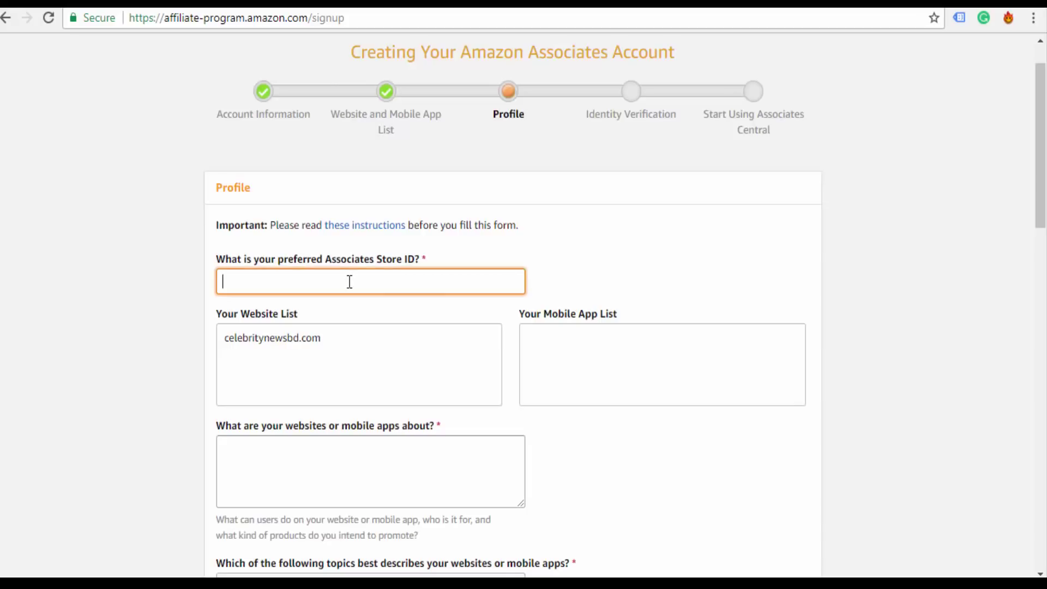
text(mrajib)
click(650, 282)
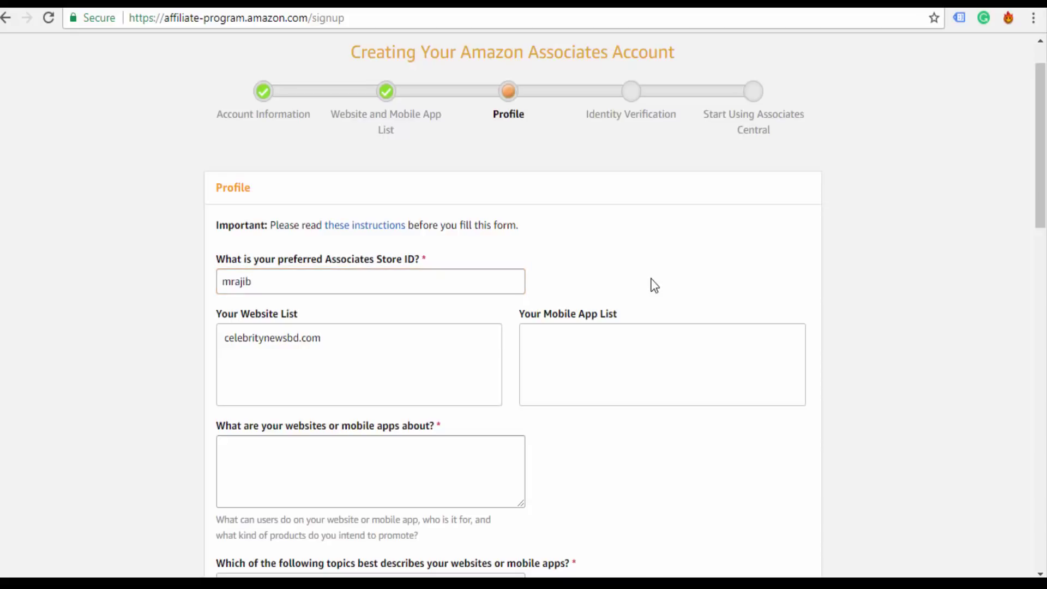
drag(1044, 218, 1045, 260)
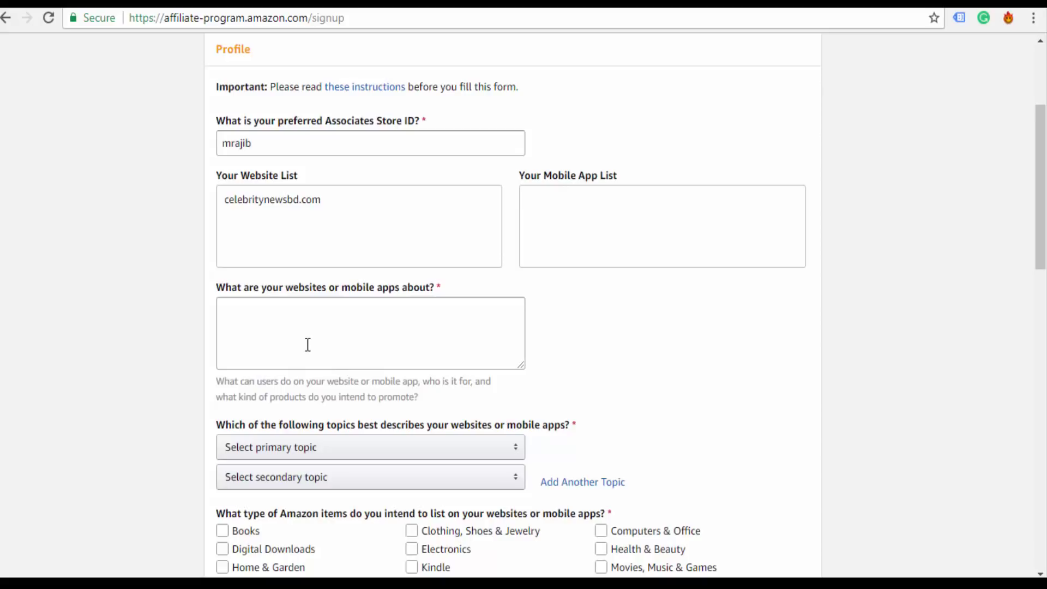
- Describe the site as celebrity gossip news and set Clothing, Movies/Music/Games and Sports item categories
click(308, 325)
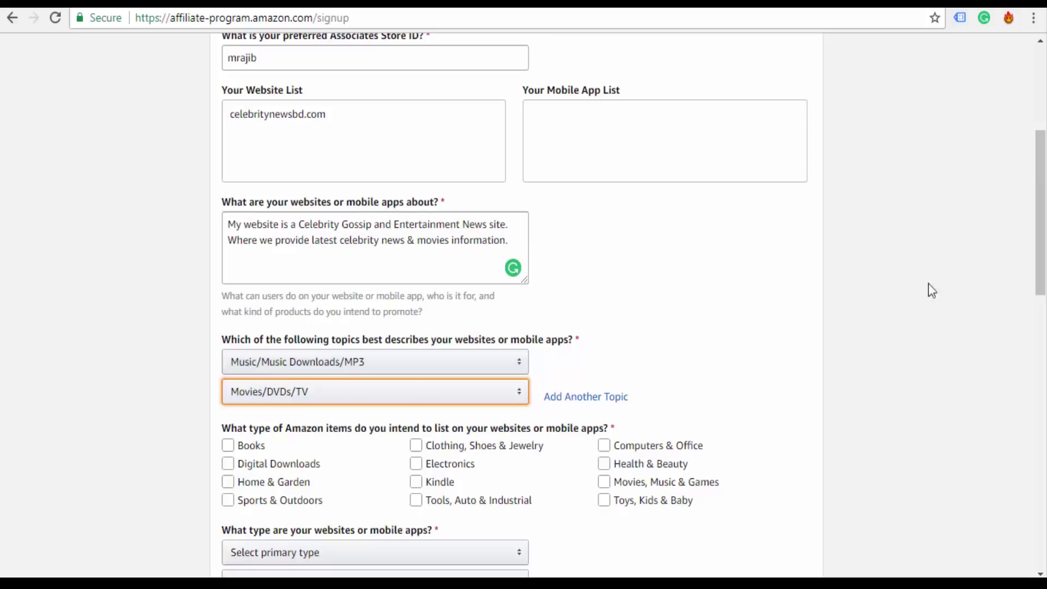
drag(1039, 252, 1044, 281)
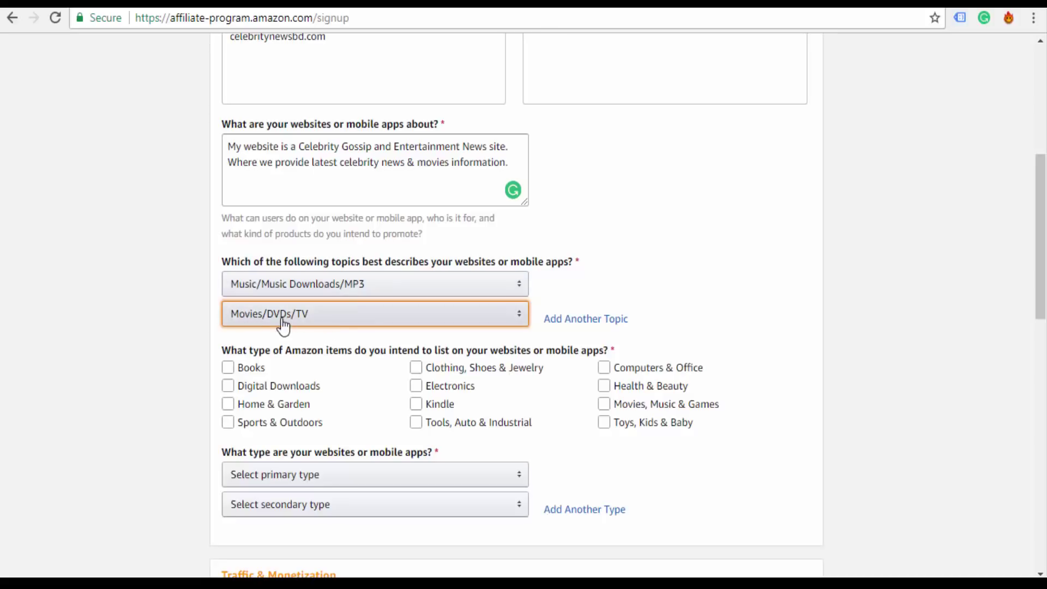
scroll(359, 296, down, 3)
click(228, 174)
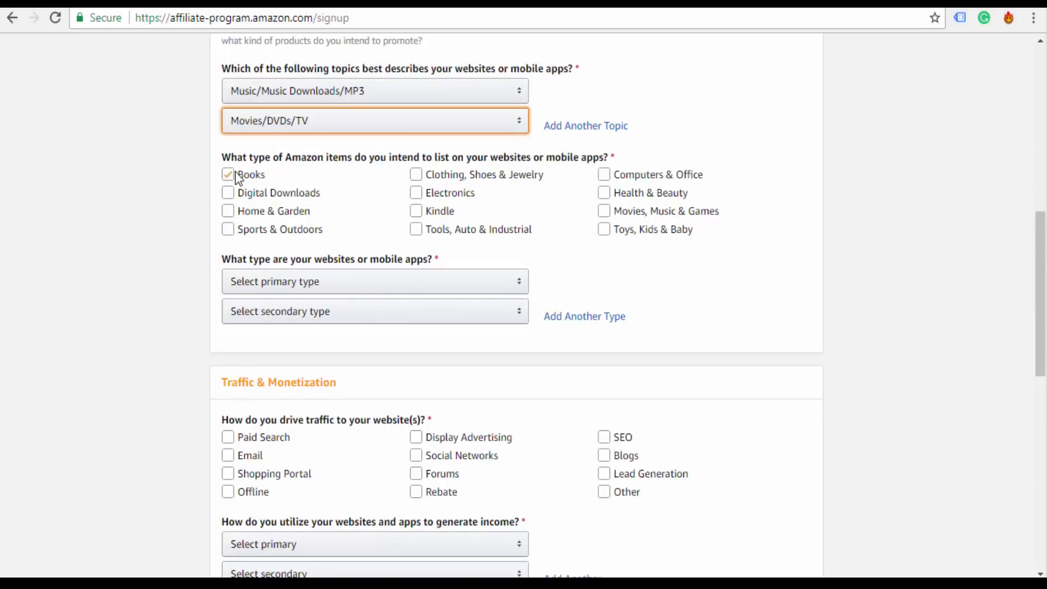
click(420, 175)
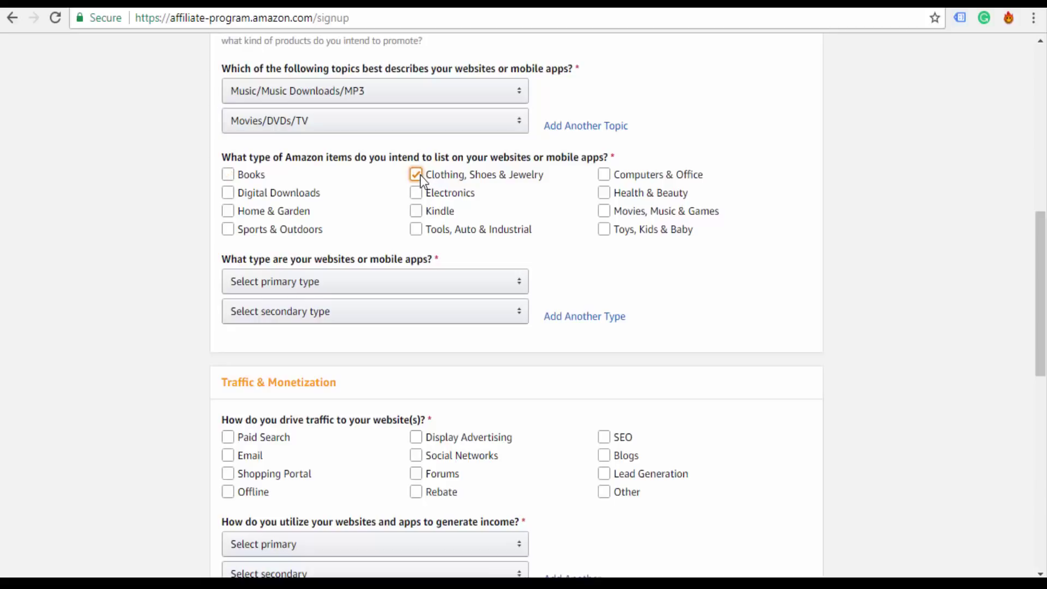
click(604, 229)
click(228, 229)
- Set both primary and secondary website types to Content or Niche Website
click(408, 284)
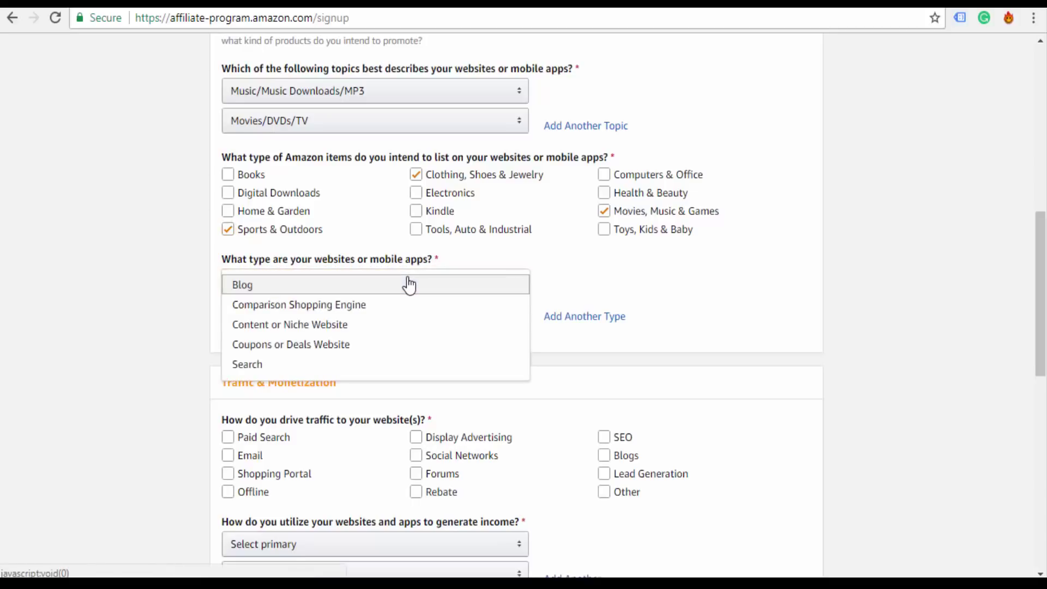
click(315, 327)
click(351, 320)
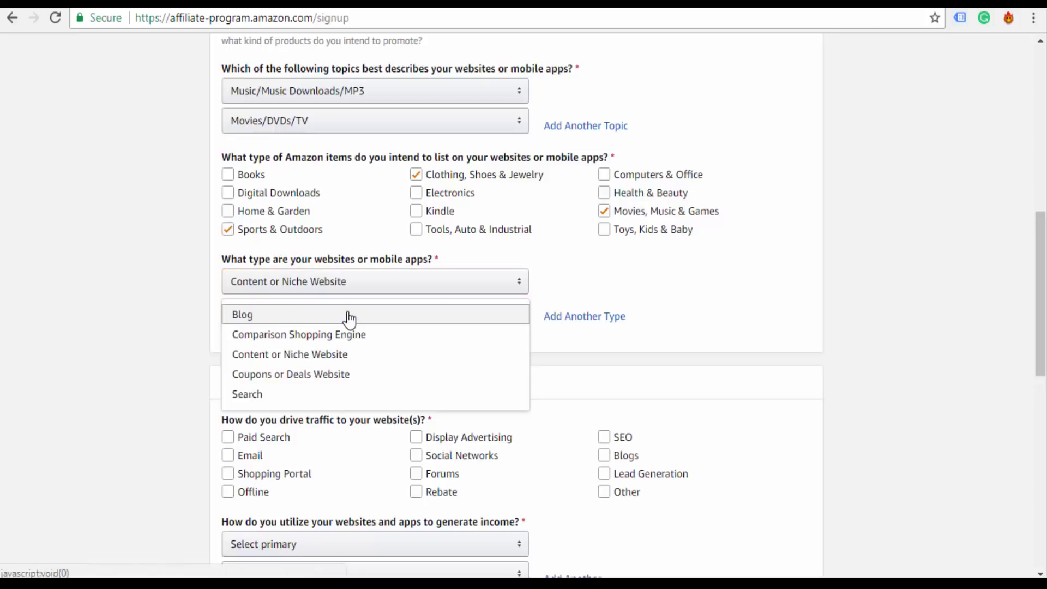
click(337, 356)
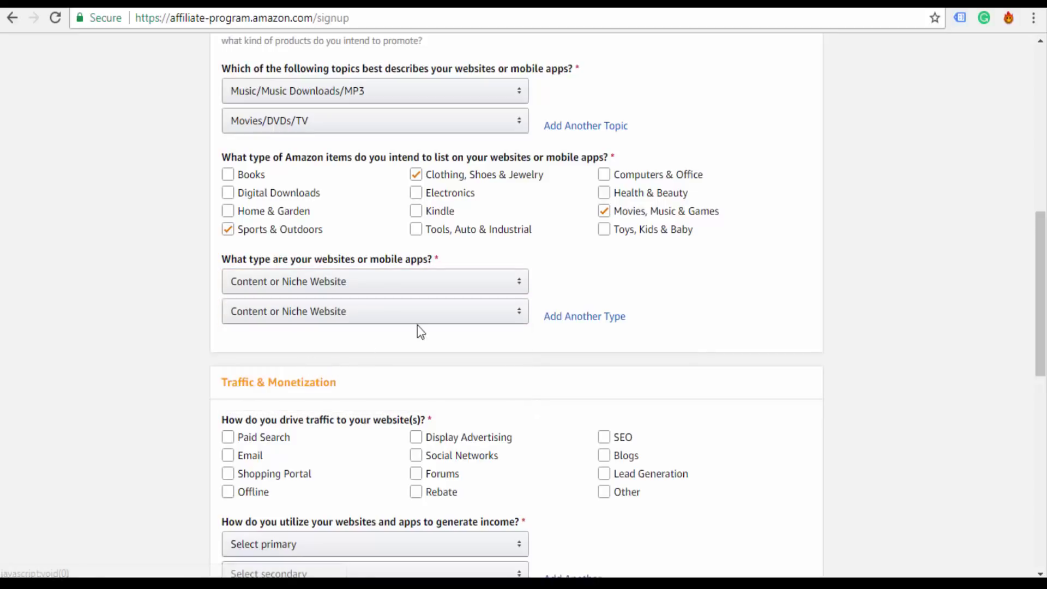
drag(1040, 258, 1041, 333)
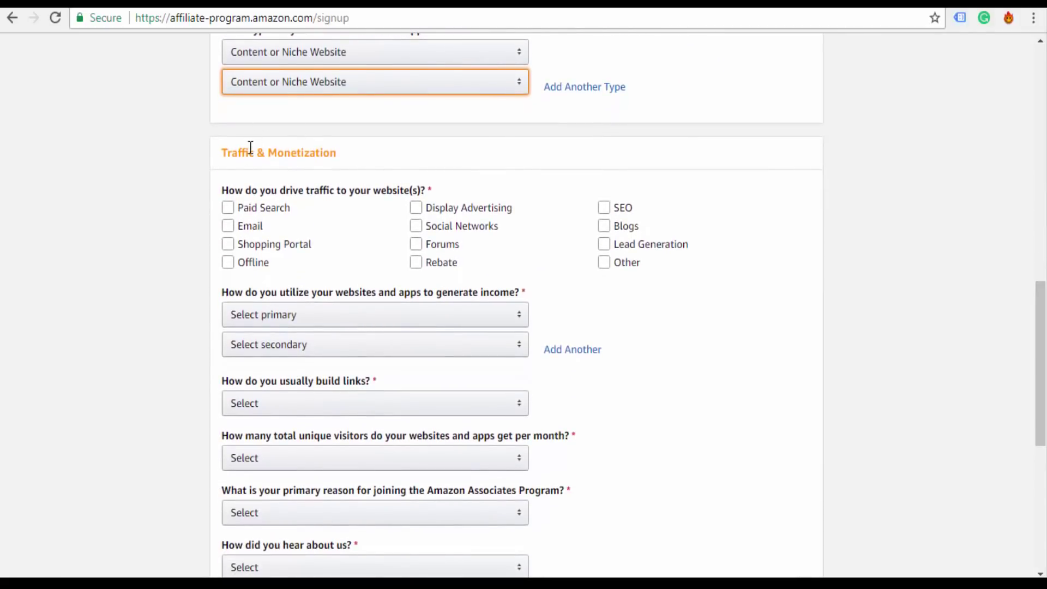
- Mark SEO, Social Networks and Forums as the site's traffic sources
click(228, 208)
click(608, 212)
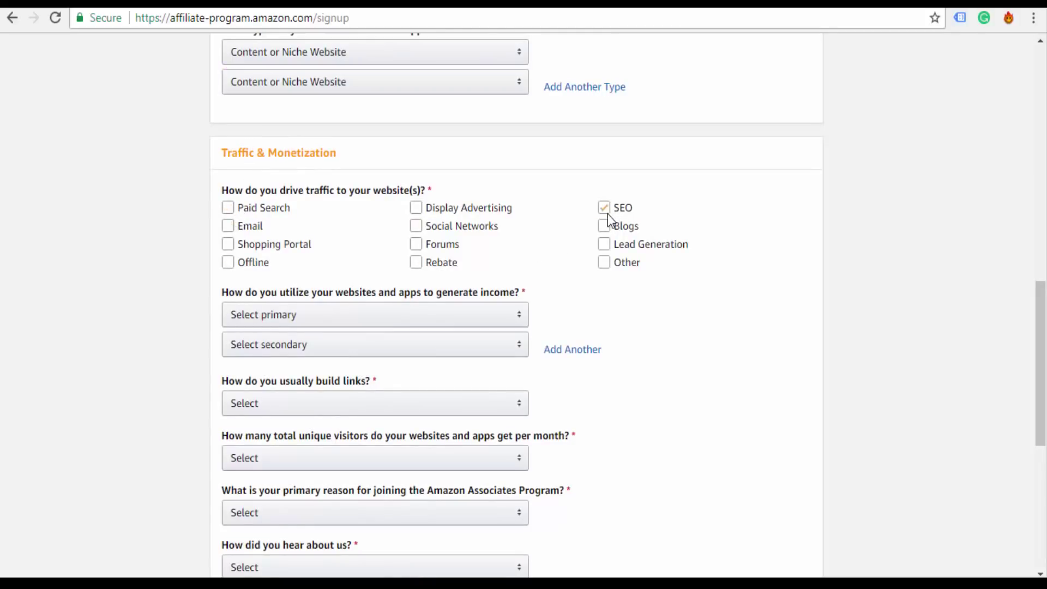
click(416, 226)
click(417, 244)
scroll(1041, 363, down, 1)
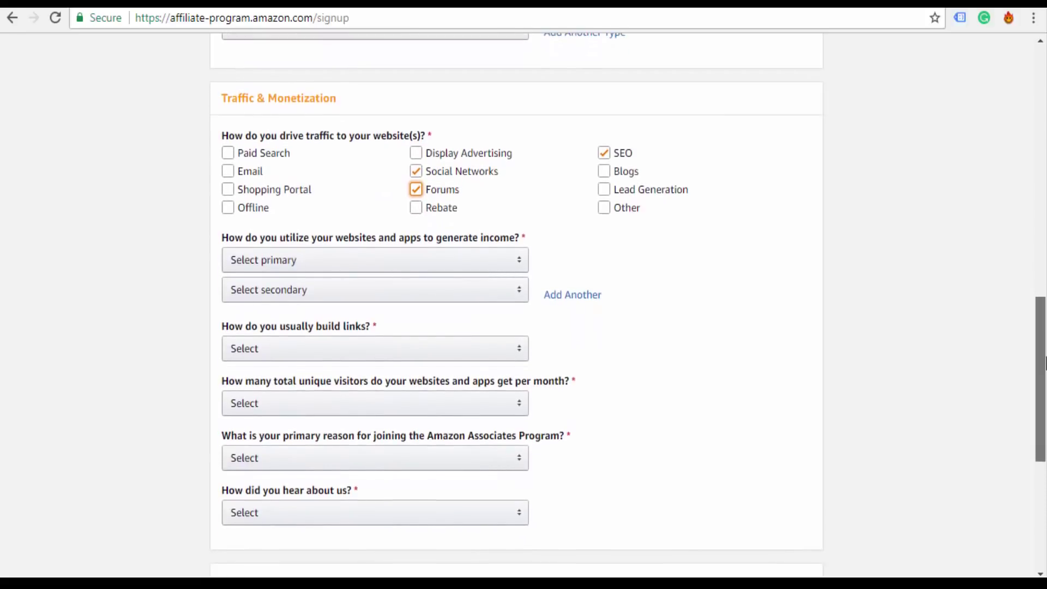
scroll(1041, 363, down, 1)
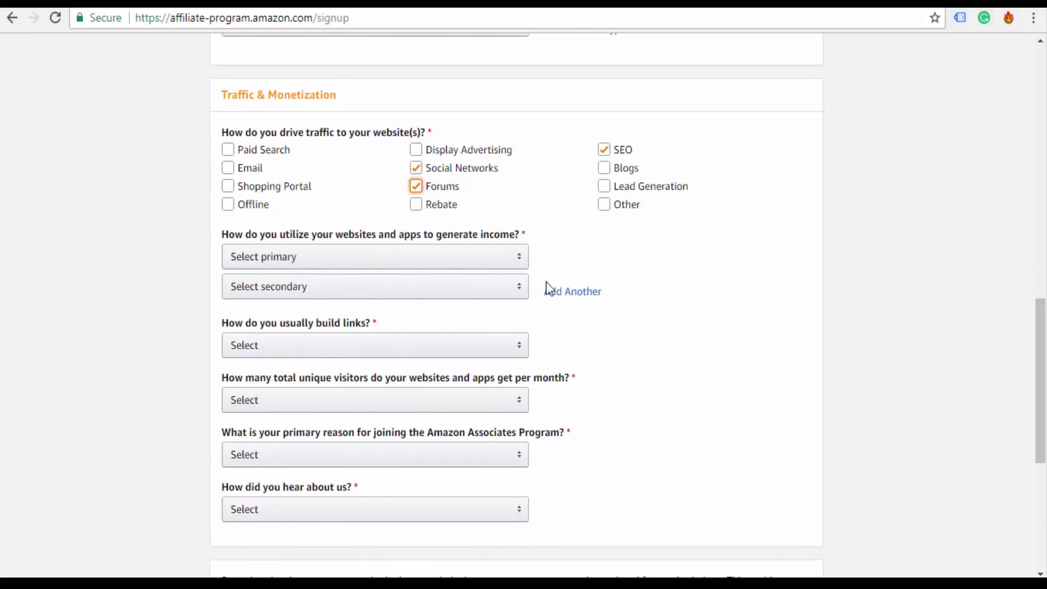
- Set primary and secondary income method to 'Amazon Associates is the only way I monetize my site'
click(394, 268)
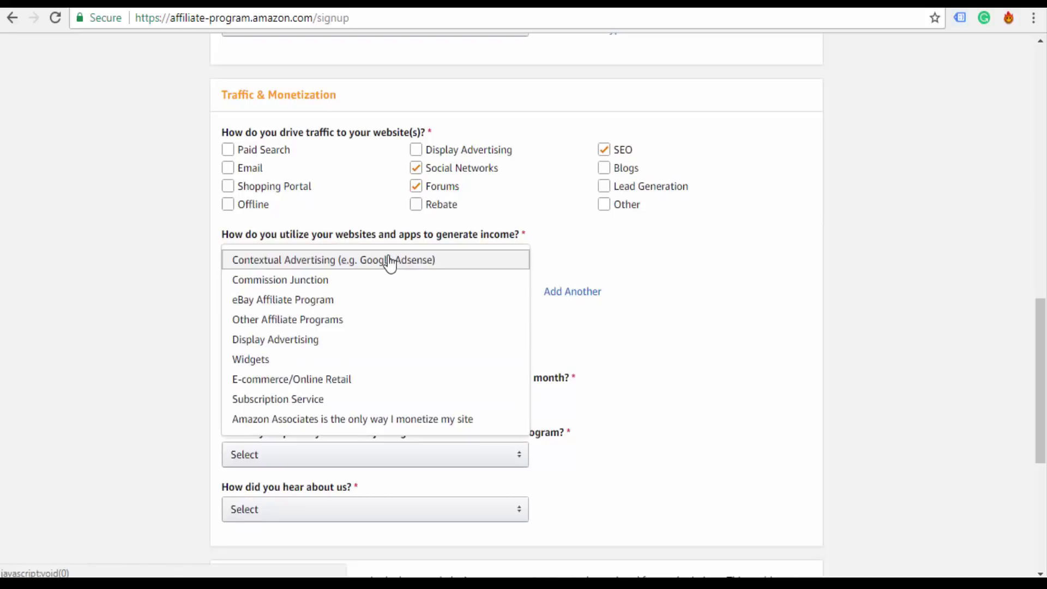
click(391, 421)
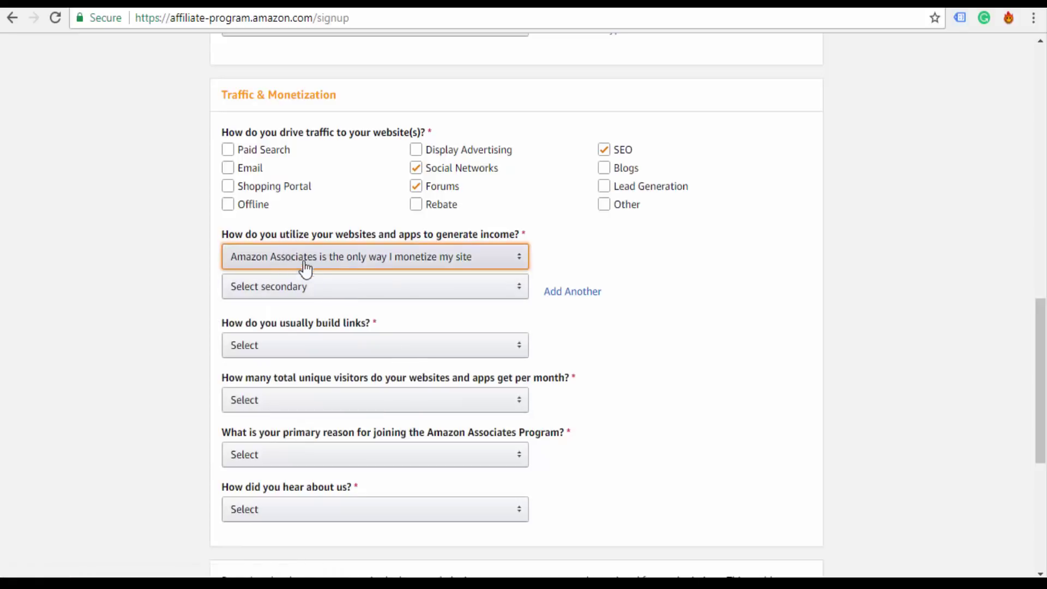
click(265, 267)
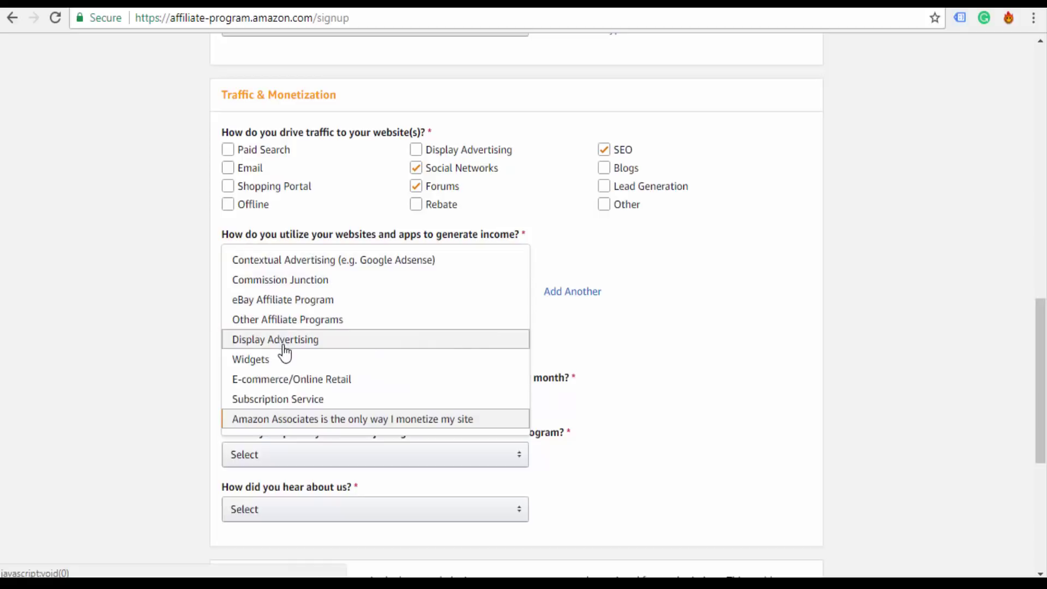
click(823, 269)
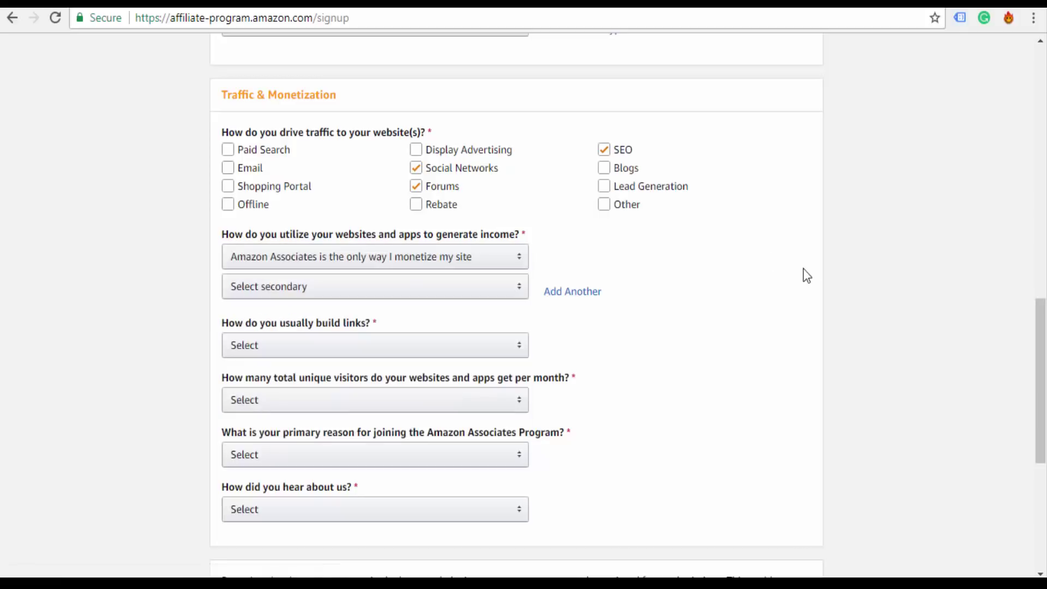
click(406, 285)
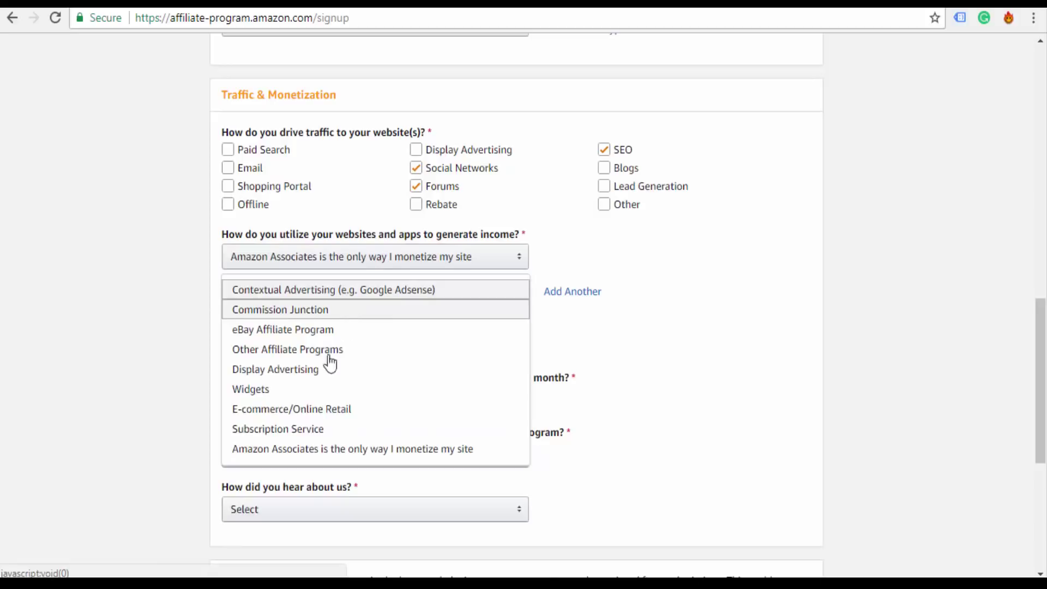
click(313, 448)
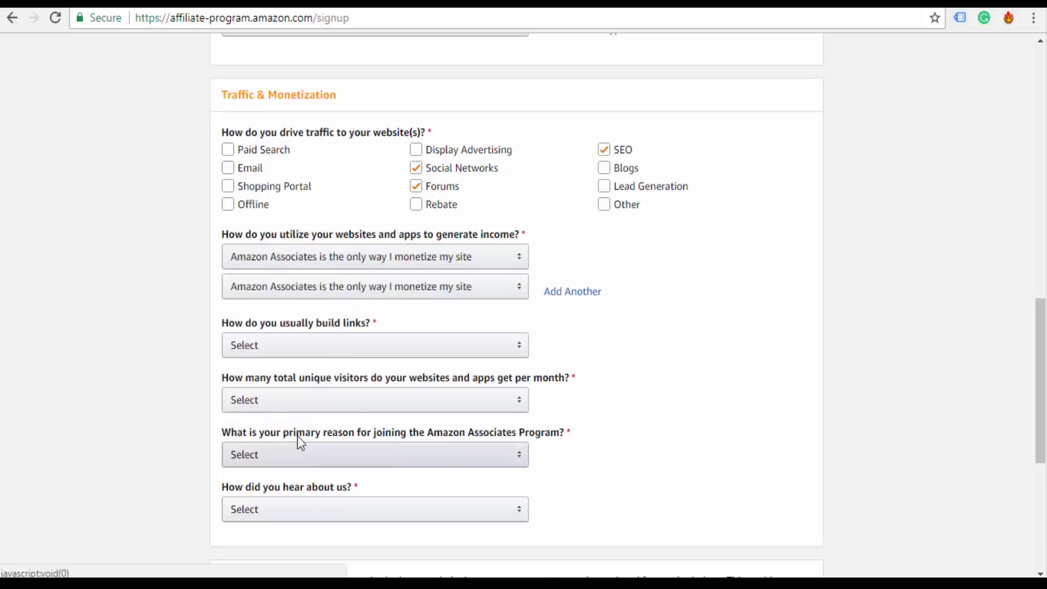
- Add a third income method question, leaving it without a selection
click(564, 303)
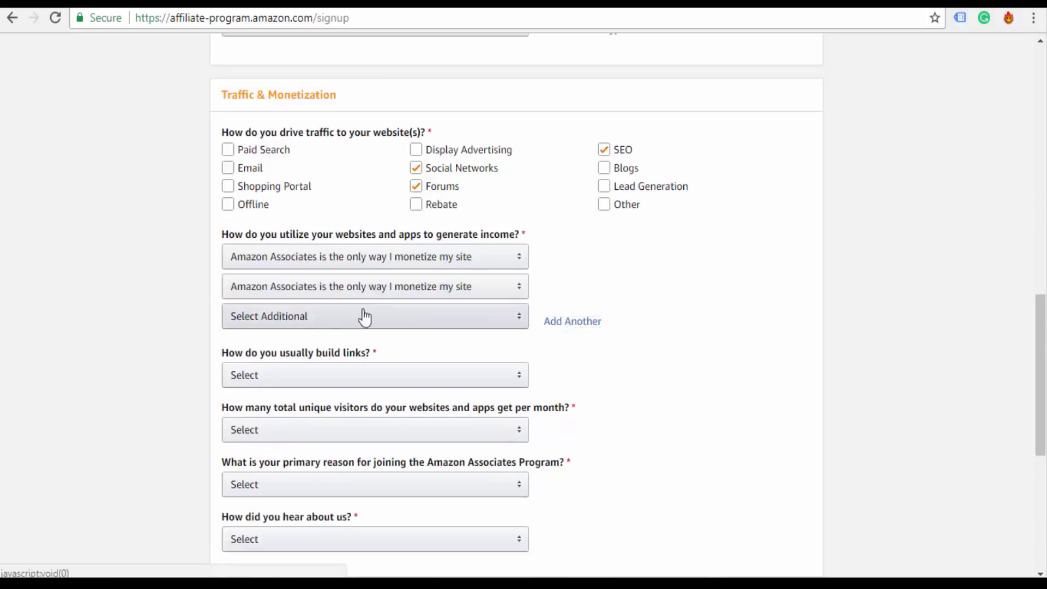
click(519, 322)
click(556, 326)
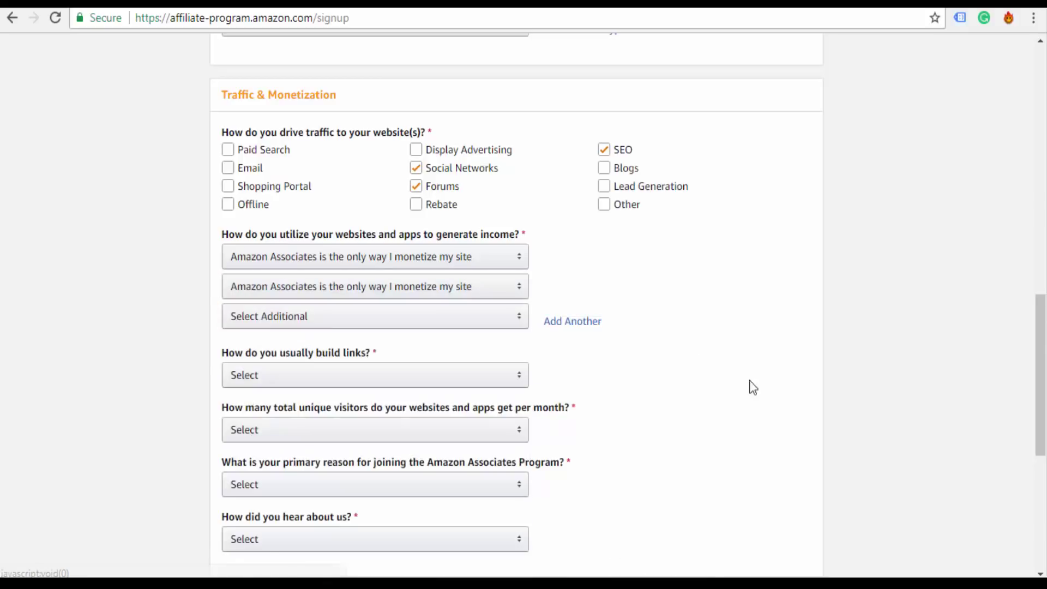
drag(1039, 354, 1044, 377)
- Answer Content Management System, From 501 to 5,000 visitors, To monetize my site, and Online Search
scroll(1044, 376, down, 2)
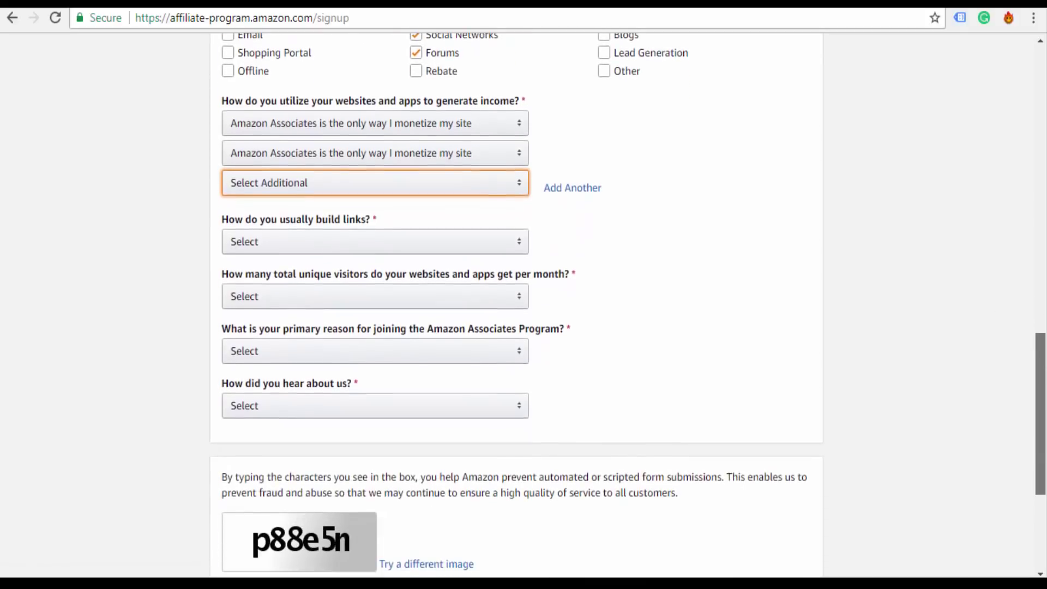
click(319, 244)
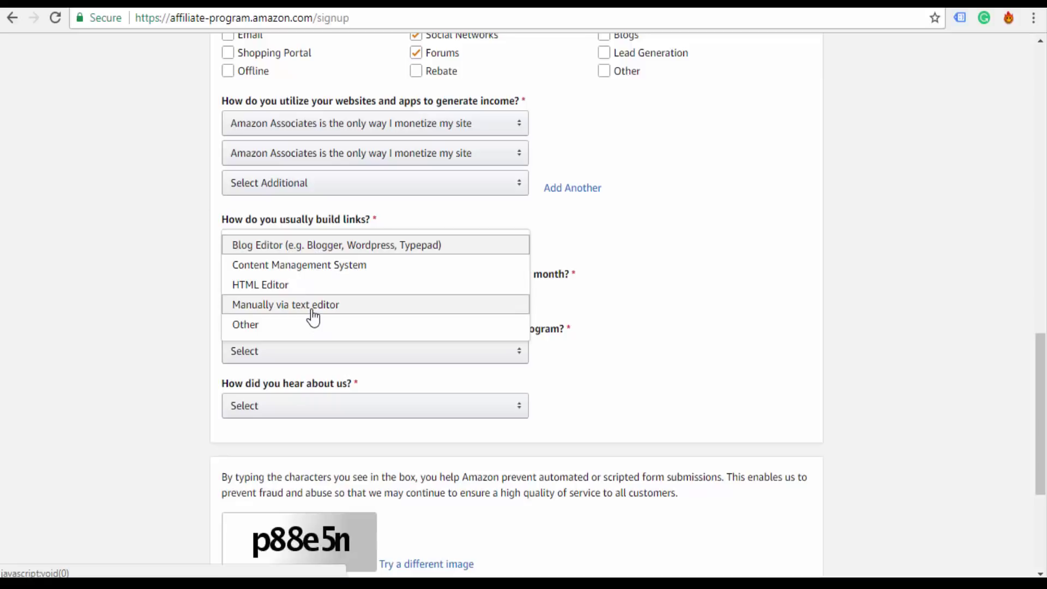
click(318, 266)
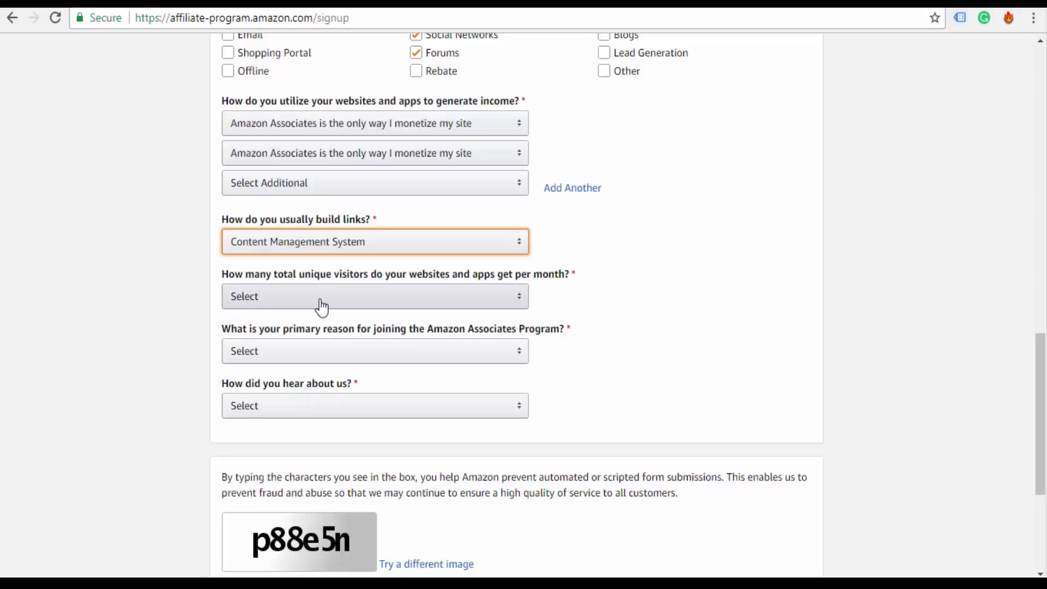
click(321, 306)
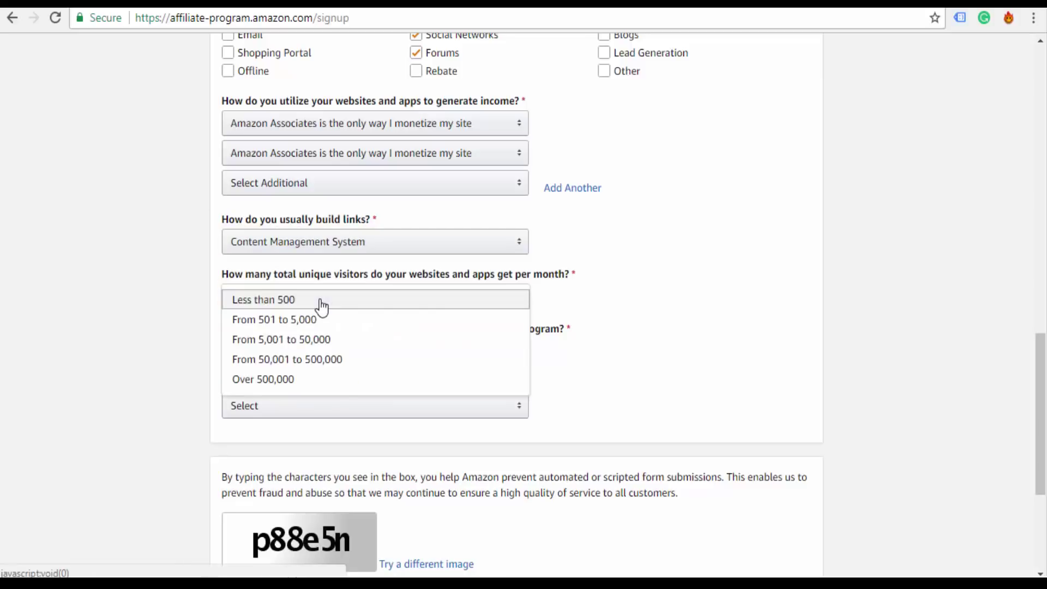
click(309, 321)
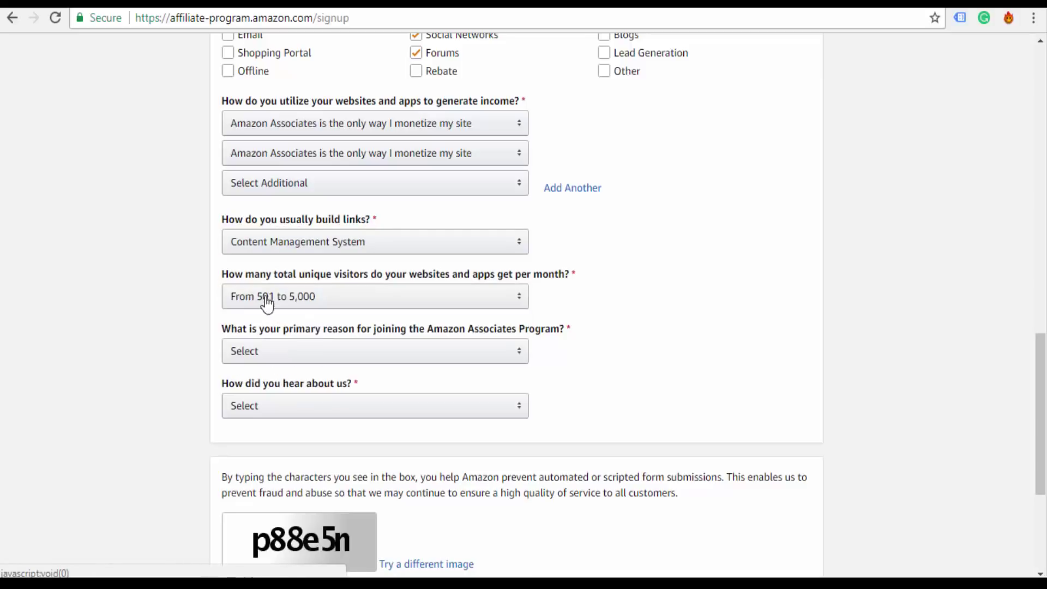
click(308, 360)
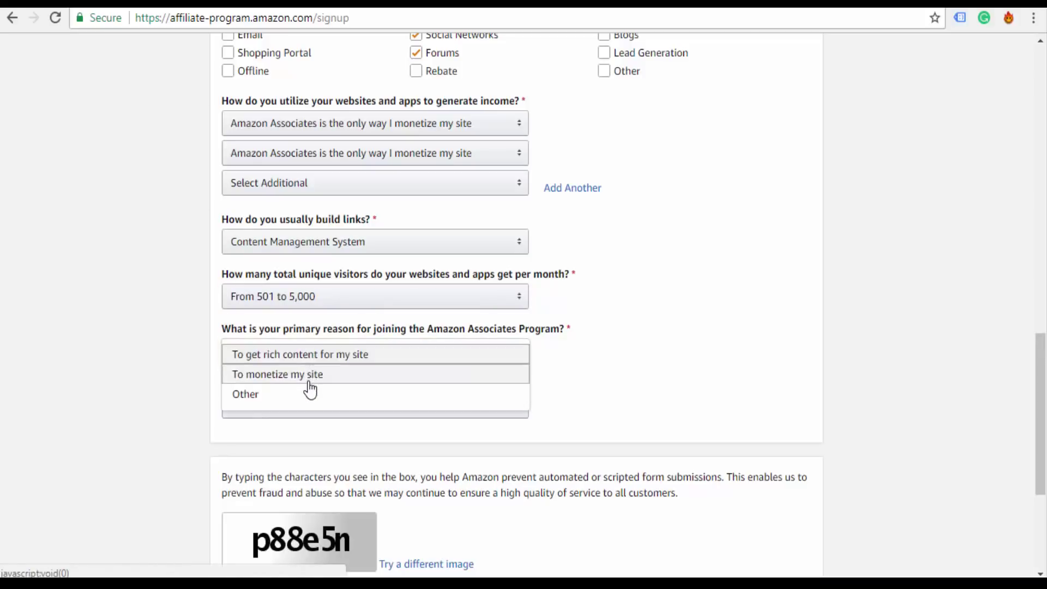
click(308, 380)
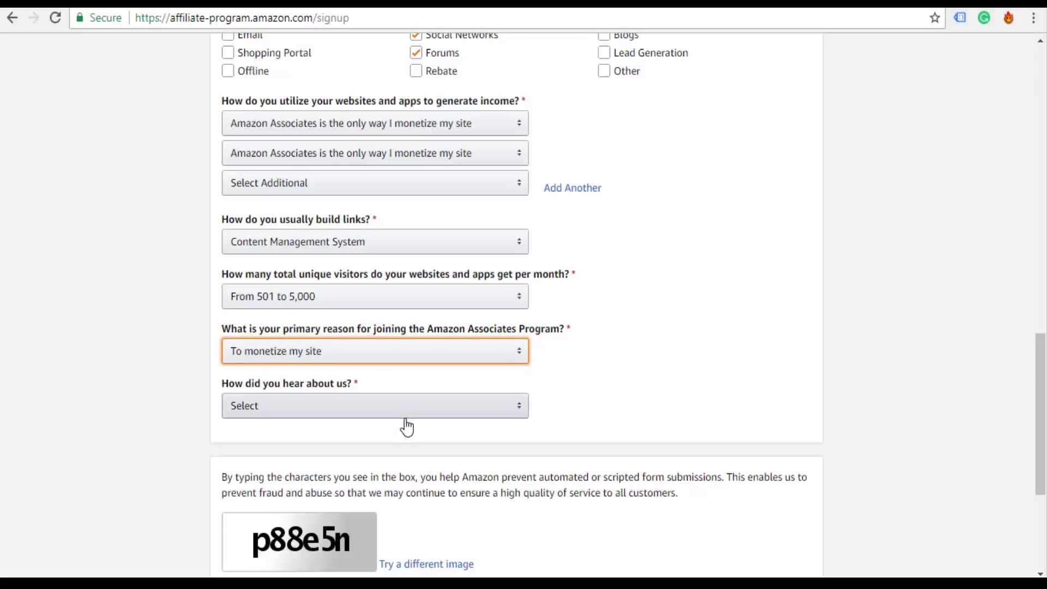
click(381, 416)
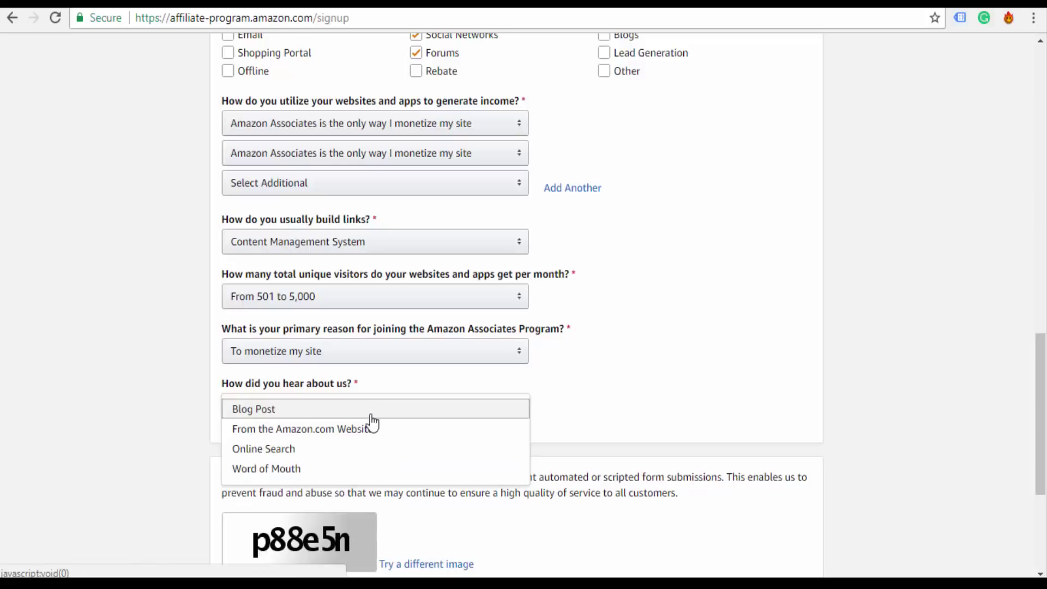
click(320, 449)
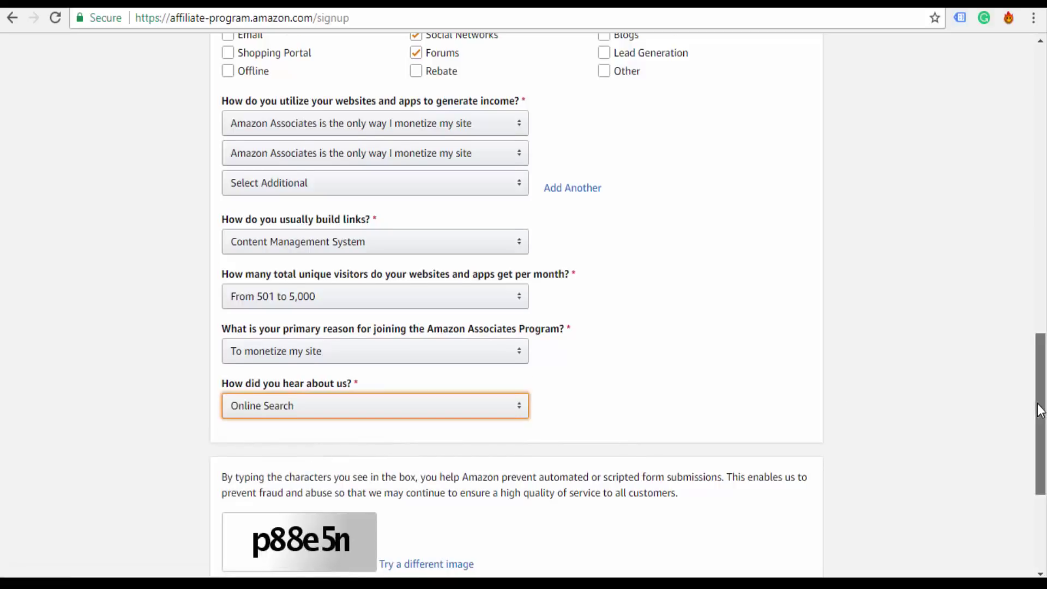
drag(1039, 410, 1039, 461)
- Enter the captcha characters shown in the image and submit the profile form
click(270, 436)
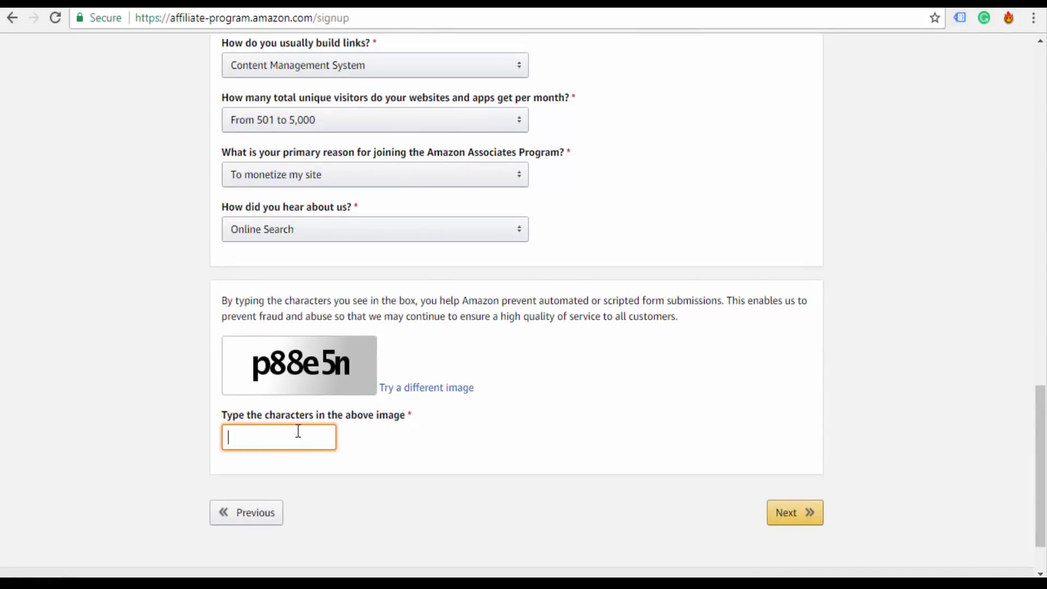
text(p88e5n)
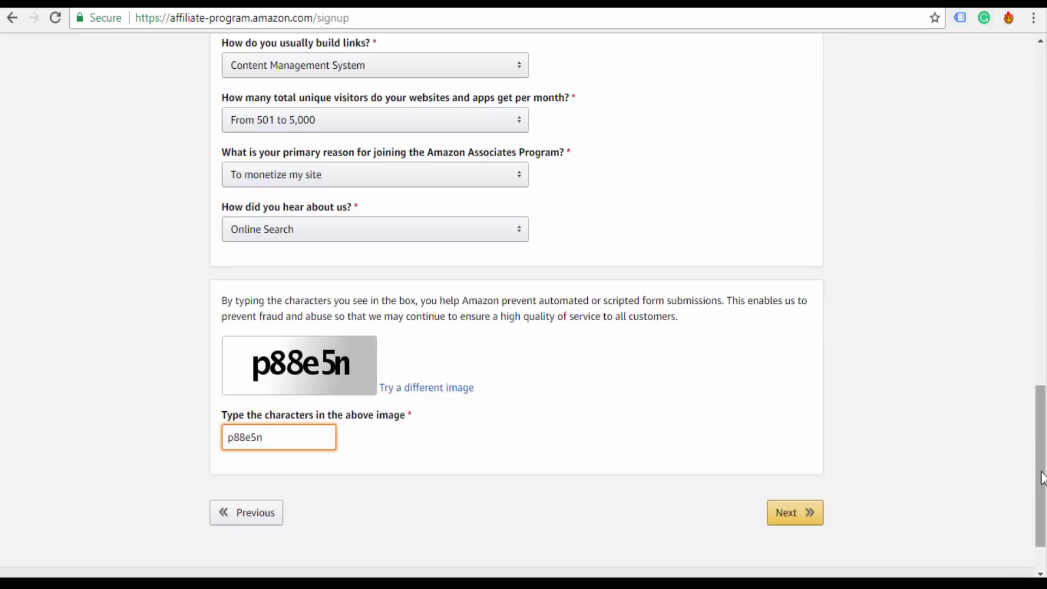
drag(1042, 474, 1017, 388)
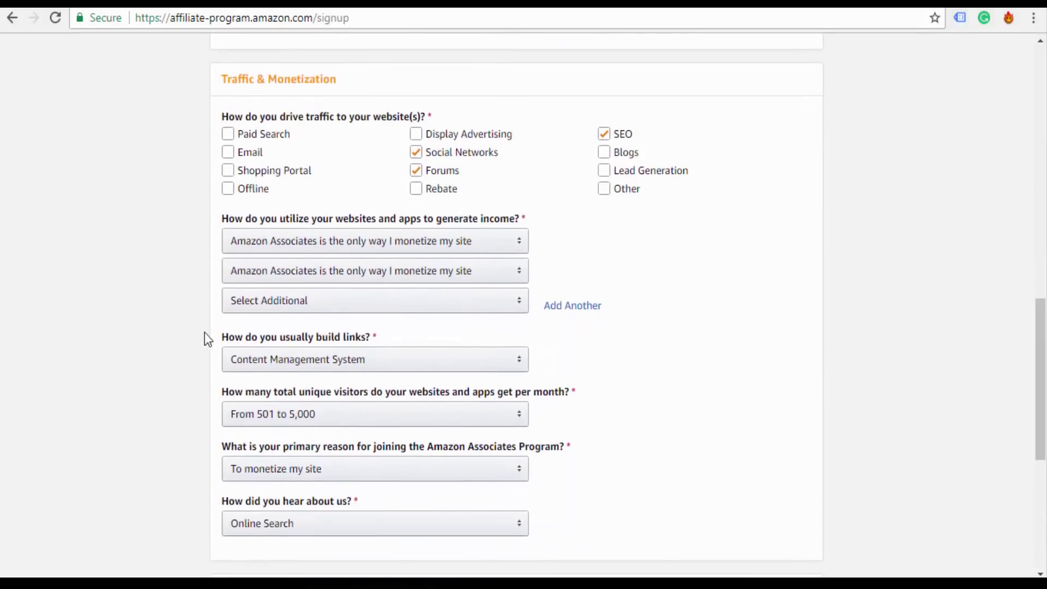
drag(221, 339, 358, 358)
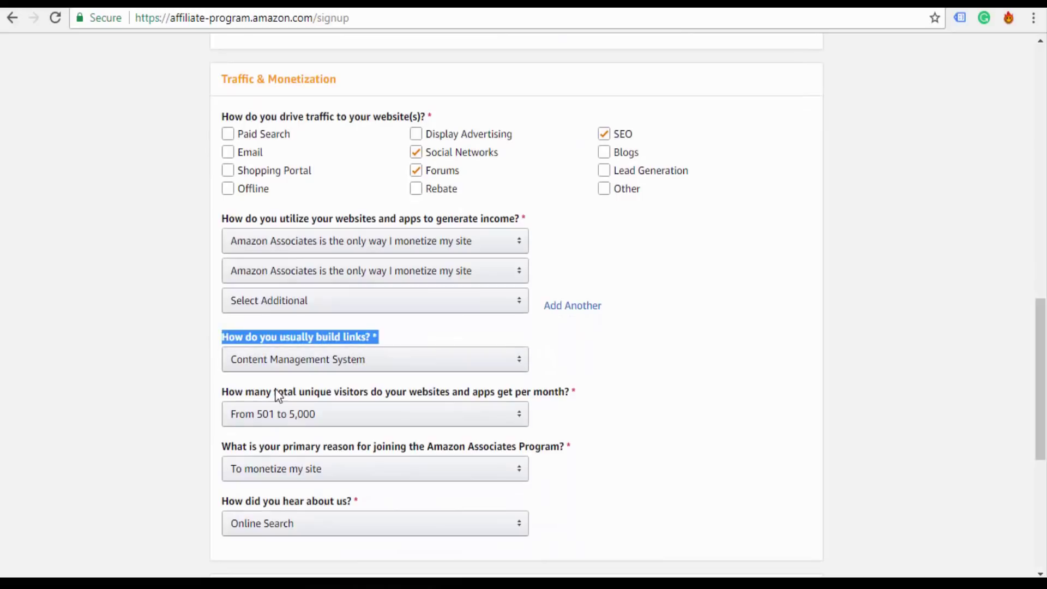
drag(1035, 411, 1042, 525)
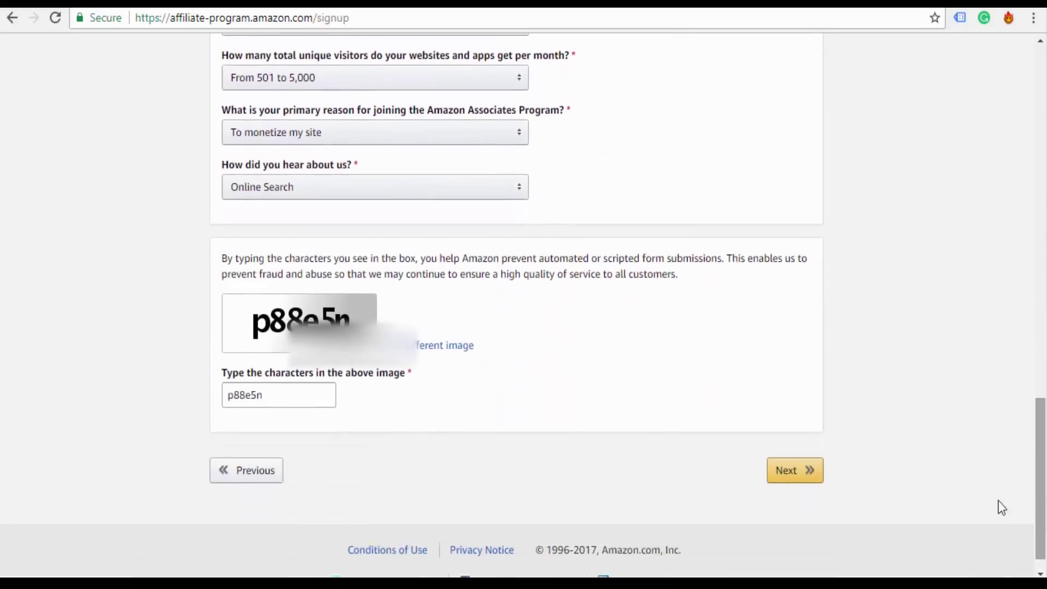
click(791, 483)
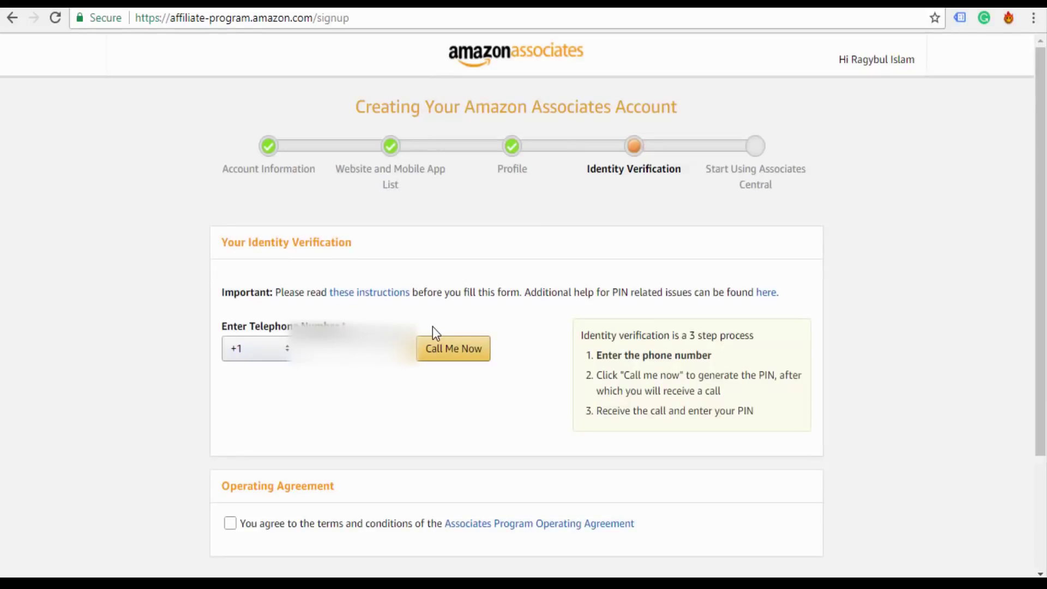
- Set the phone country code to +880 and request the verification phone call
click(286, 360)
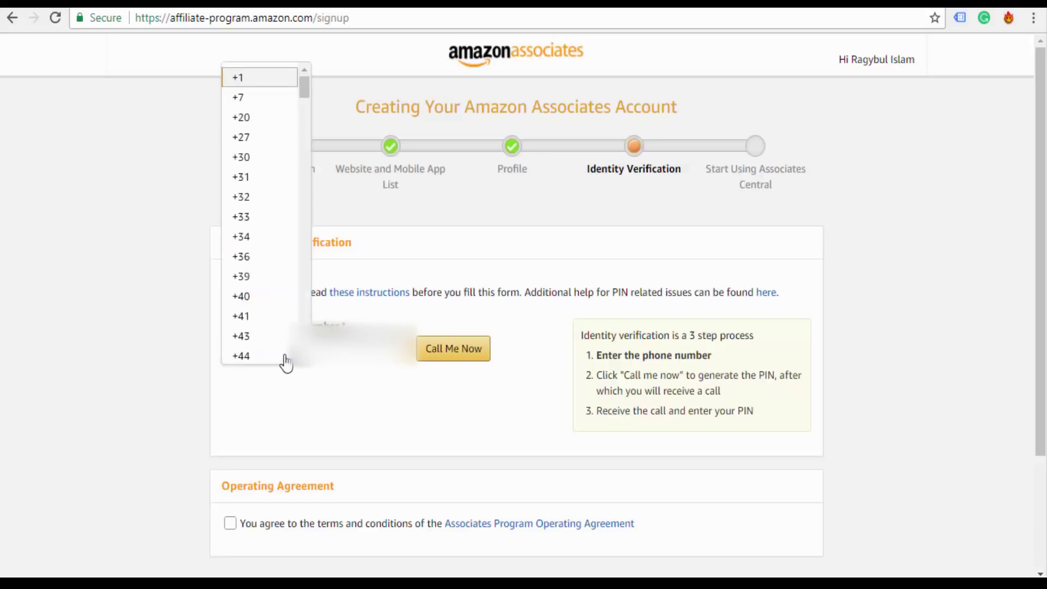
drag(304, 89, 290, 325)
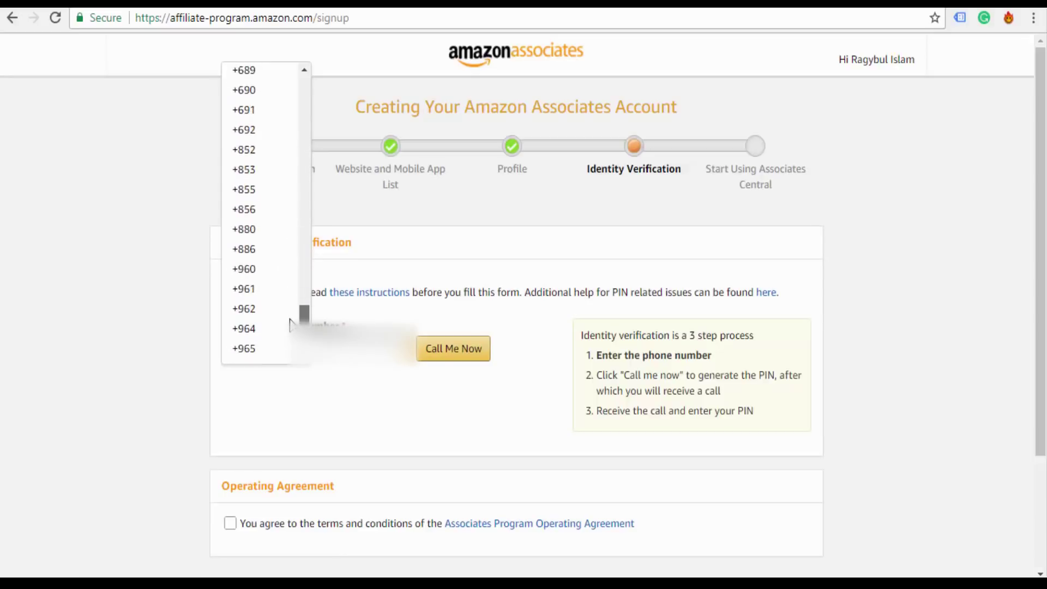
click(244, 229)
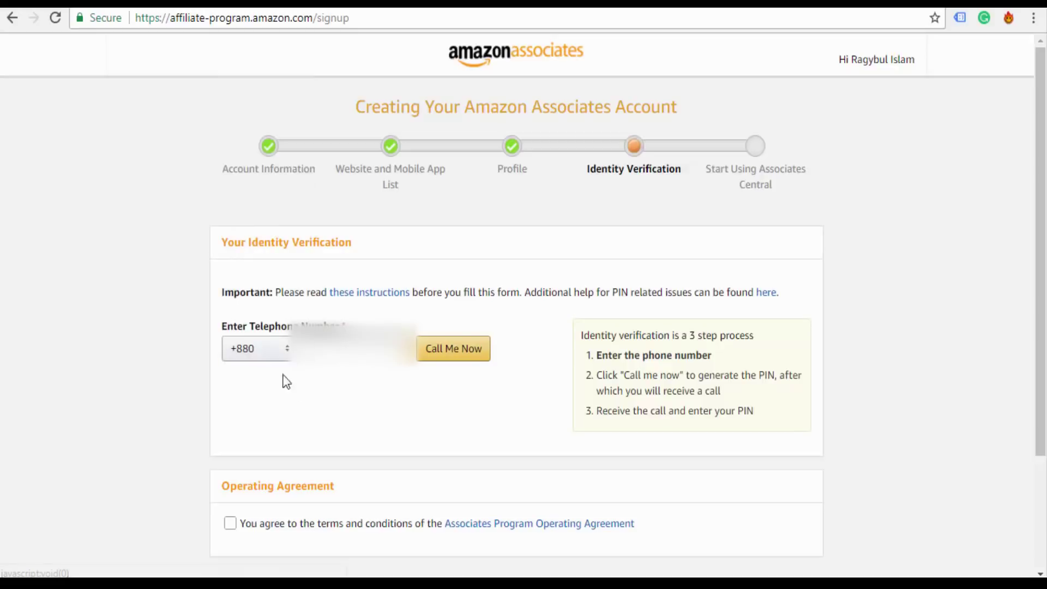
click(449, 356)
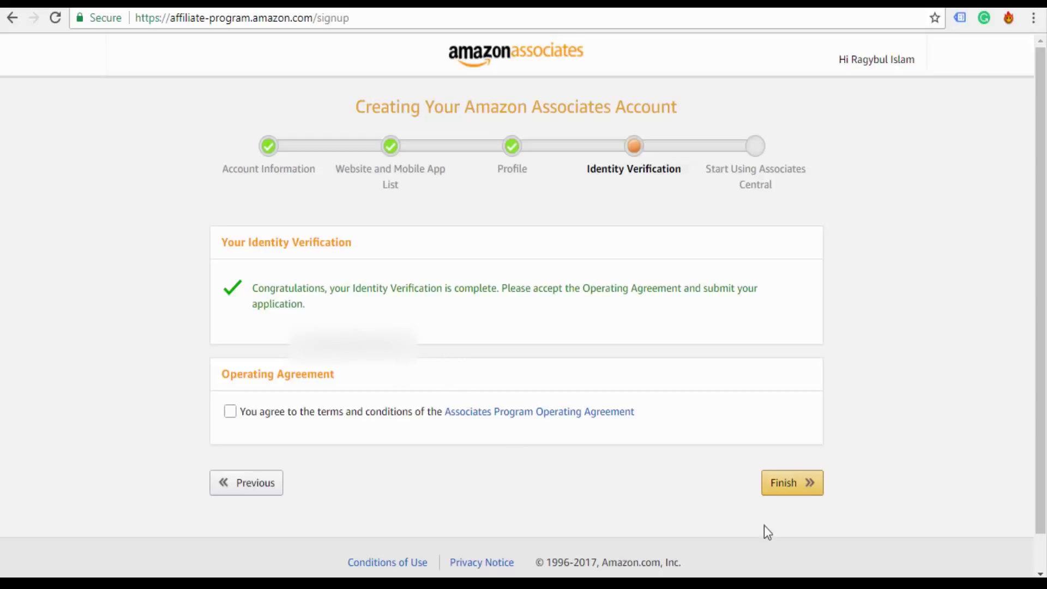
- Accept the Associates Program Operating Agreement and submit the completed application
click(798, 494)
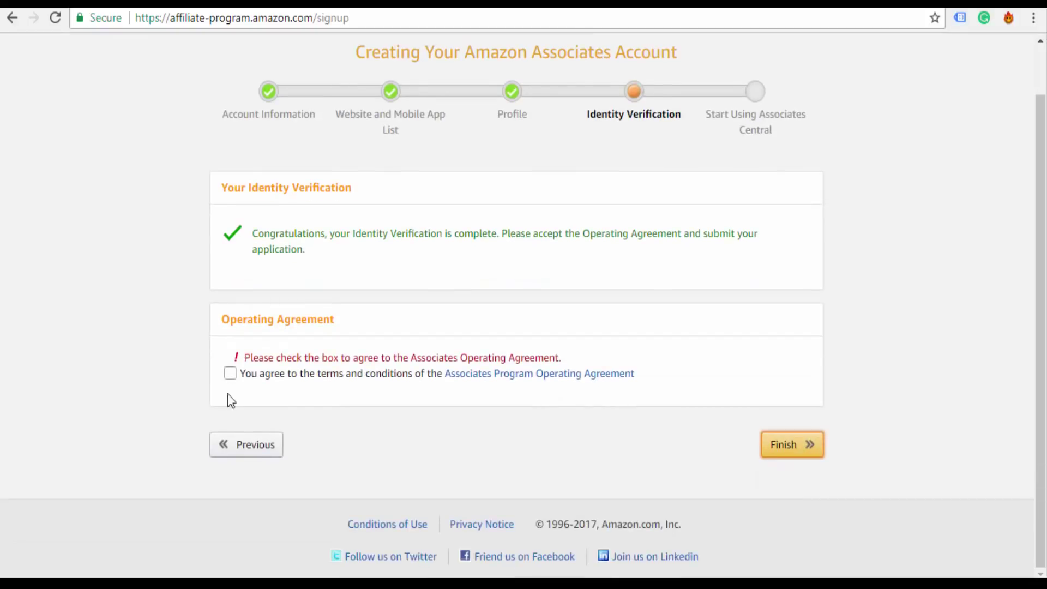
click(233, 375)
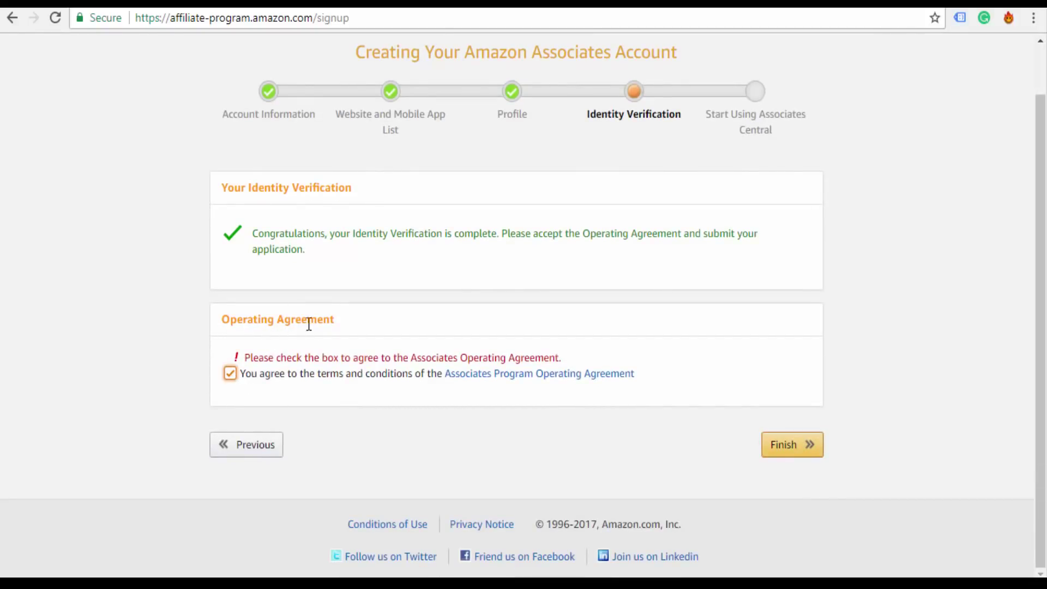
click(782, 448)
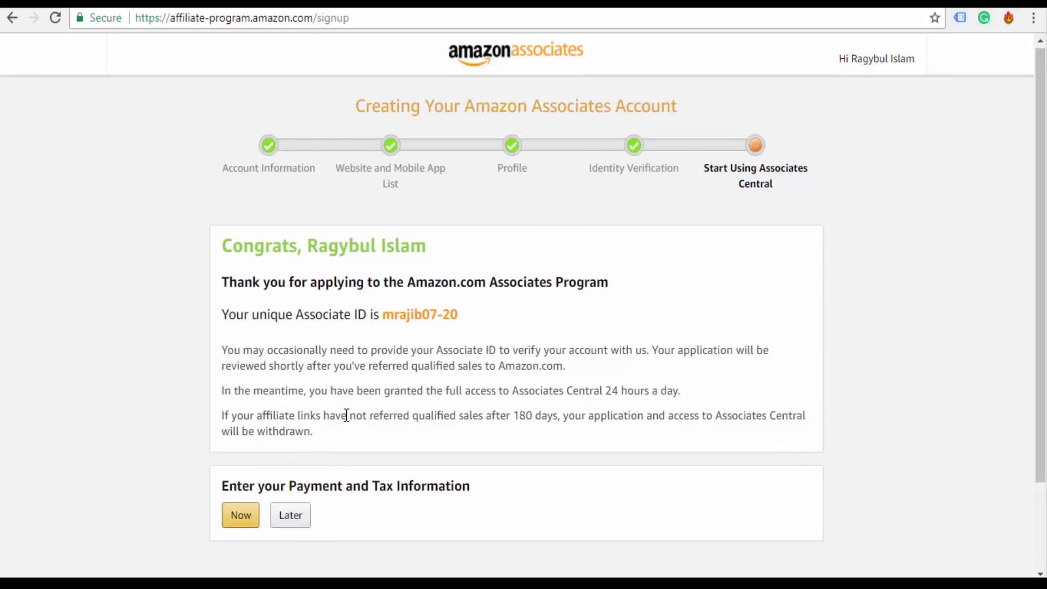
- Choose Later for Payment and Tax Information, landing on the Associates Central dashboard
scroll(346, 415, down, 2)
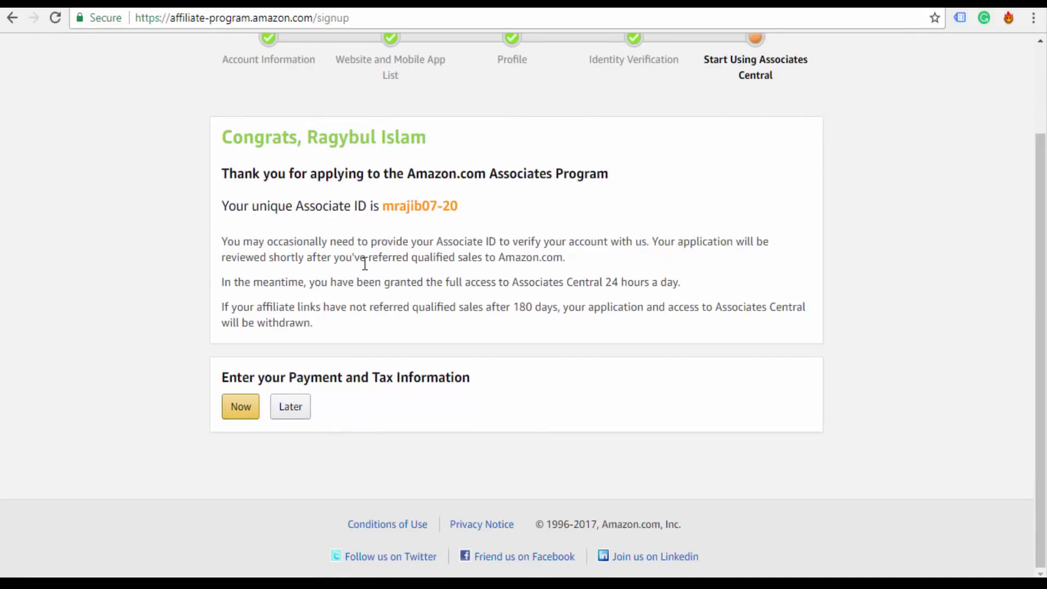
scroll(367, 258, up, 2)
scroll(375, 268, down, 2)
click(286, 421)
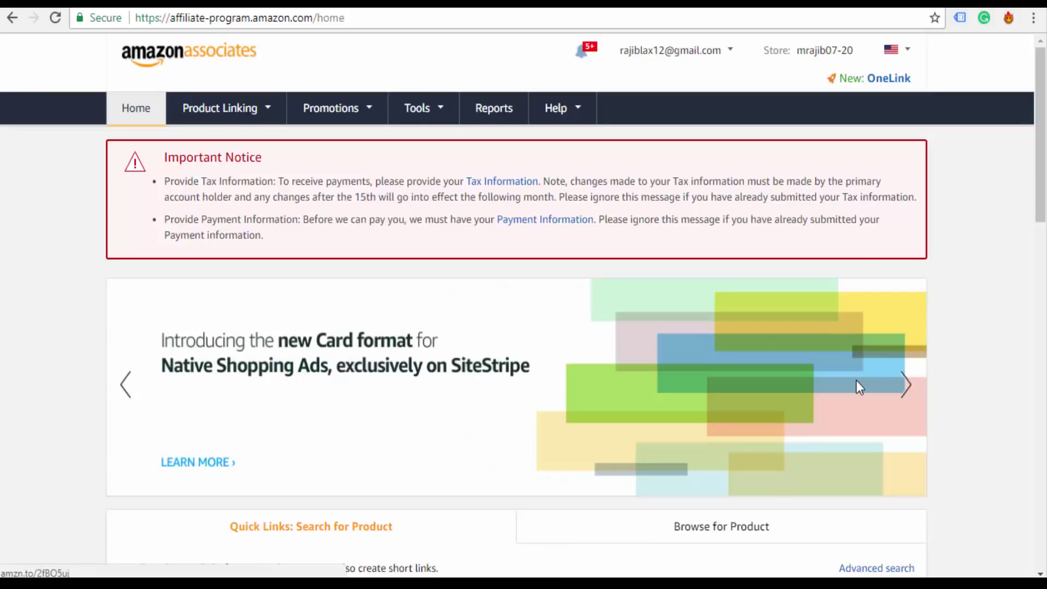
- Open Payment Information from the Important Notice and select Pay me by direct deposit to show bank fields
click(567, 224)
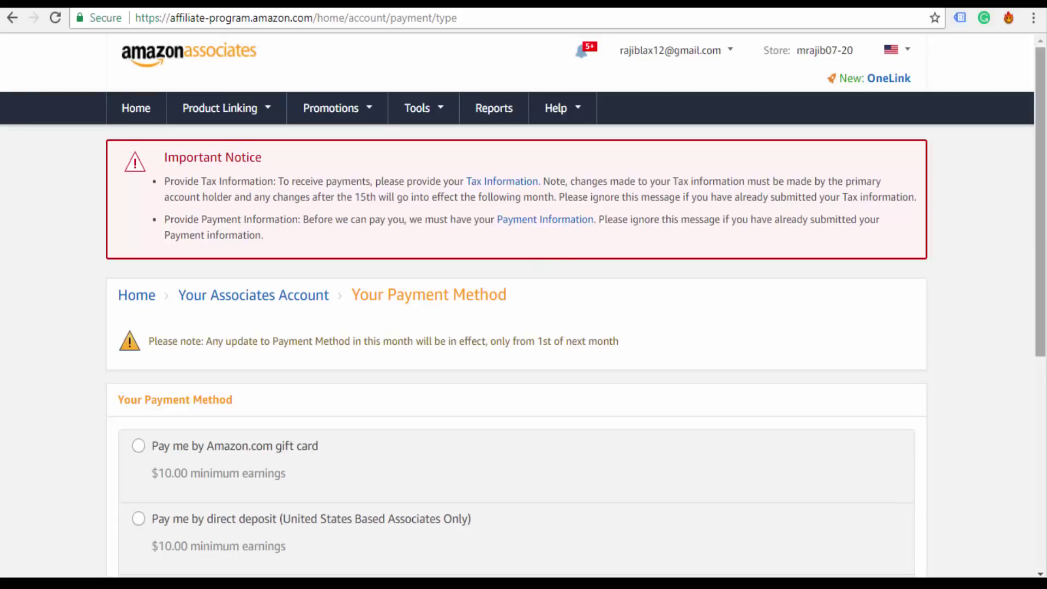
drag(1041, 241, 1040, 334)
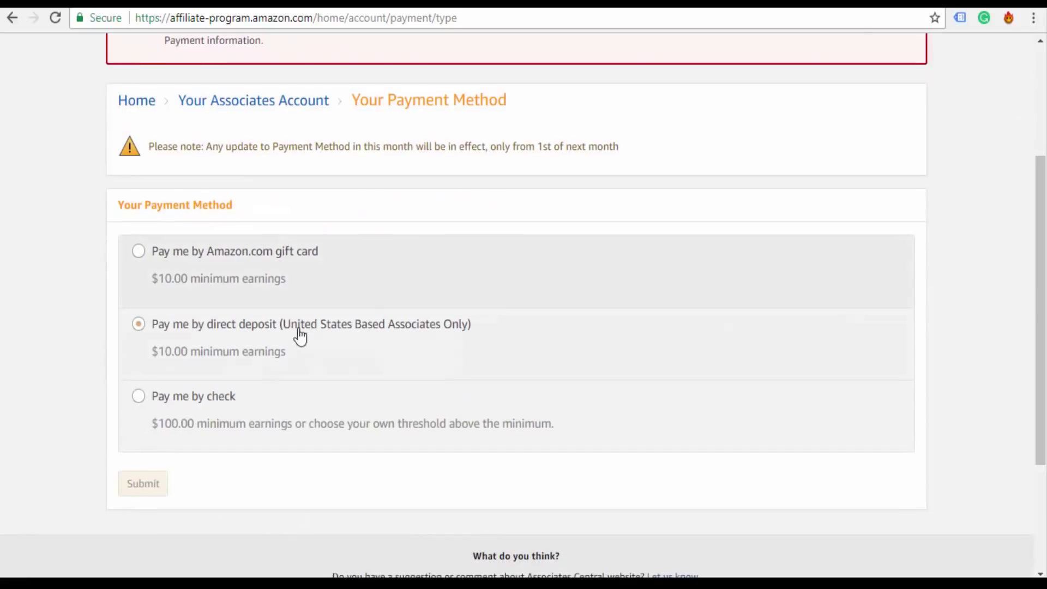
click(192, 416)
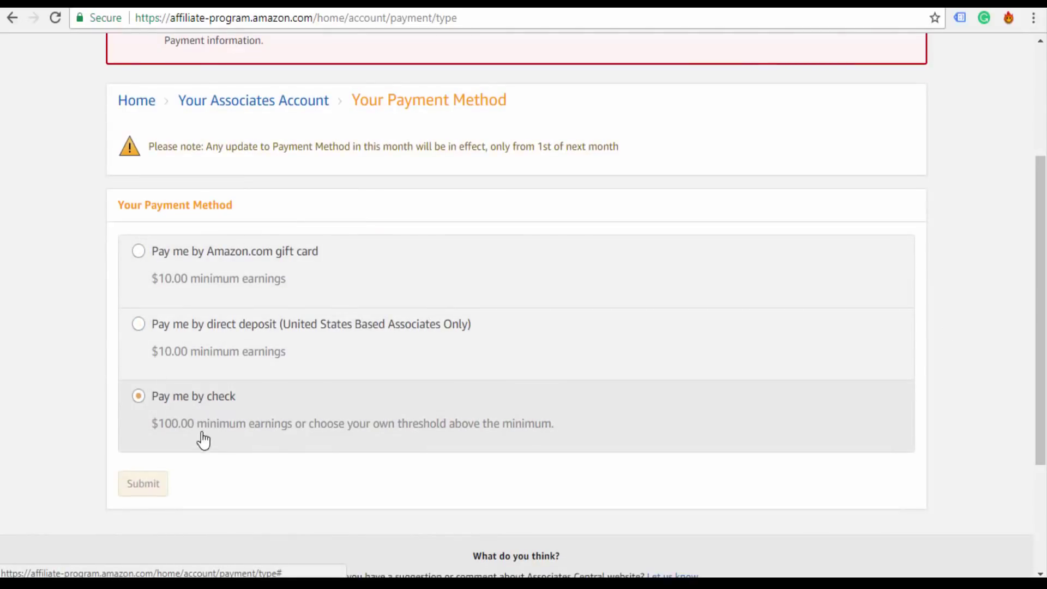
click(188, 286)
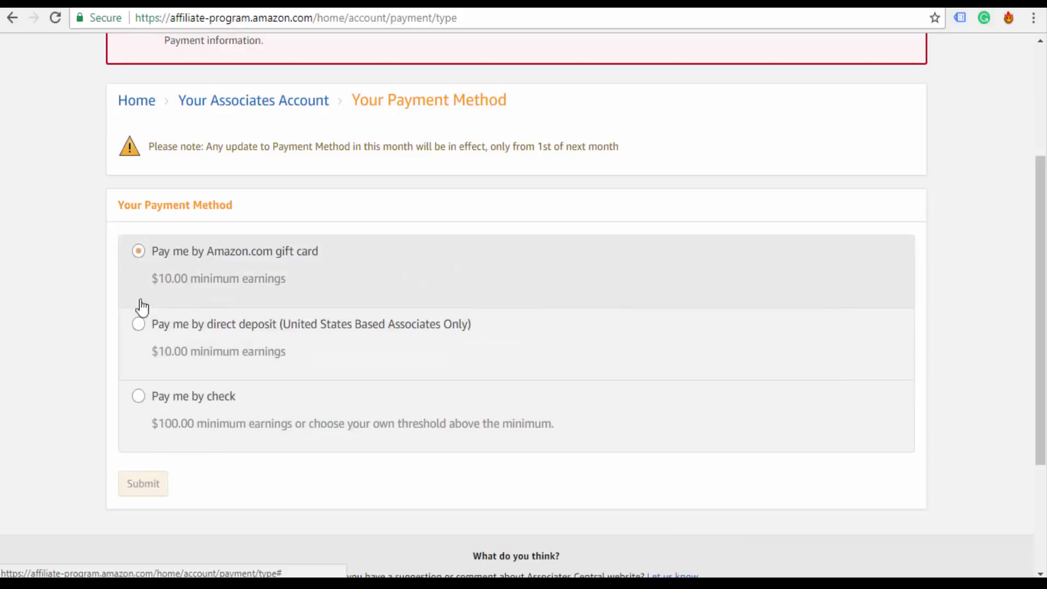
click(145, 333)
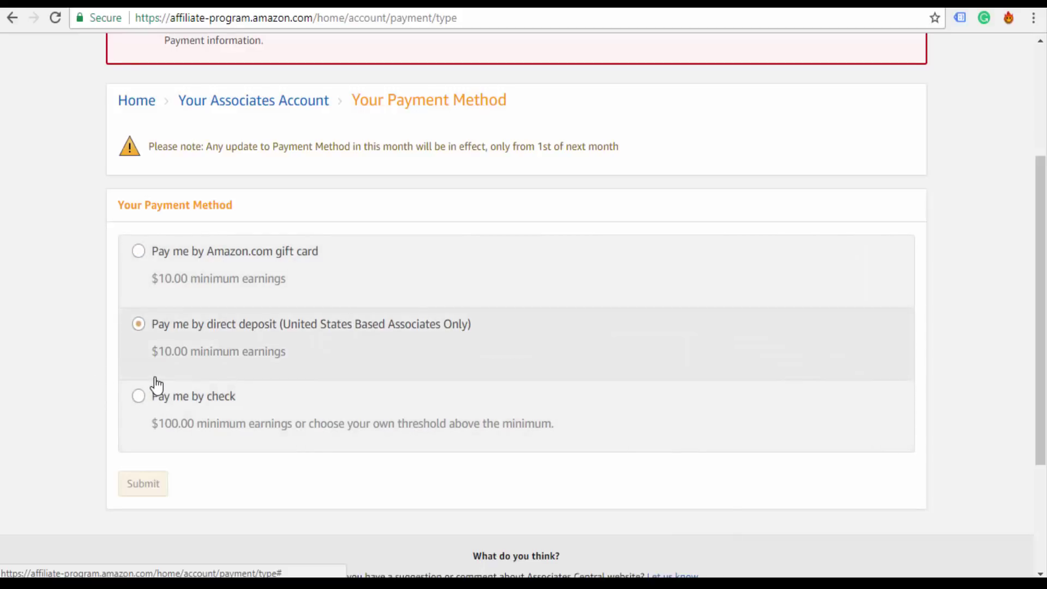
click(139, 327)
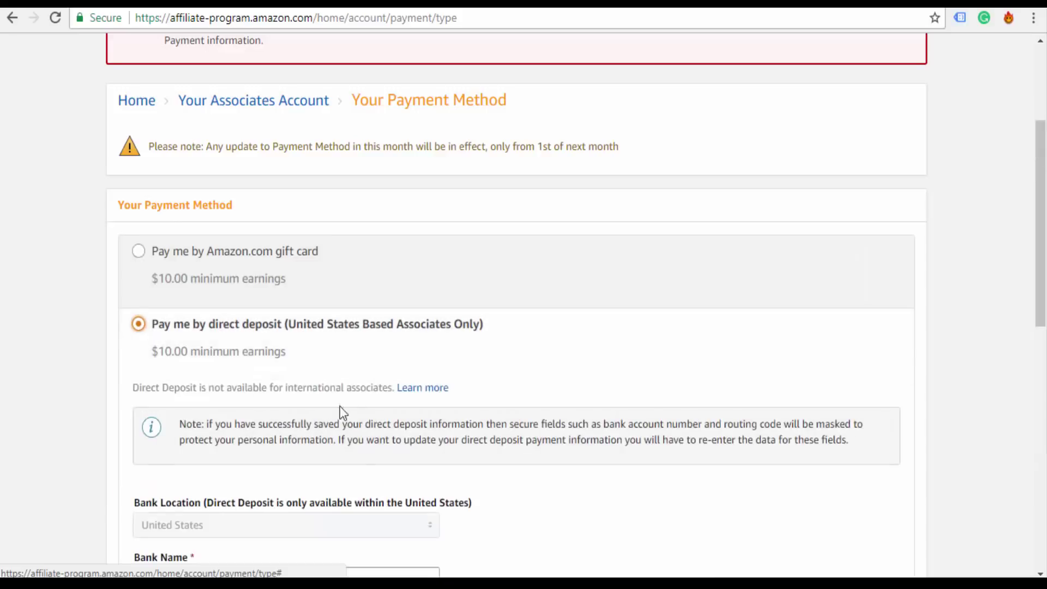
scroll(443, 409, down, 9)
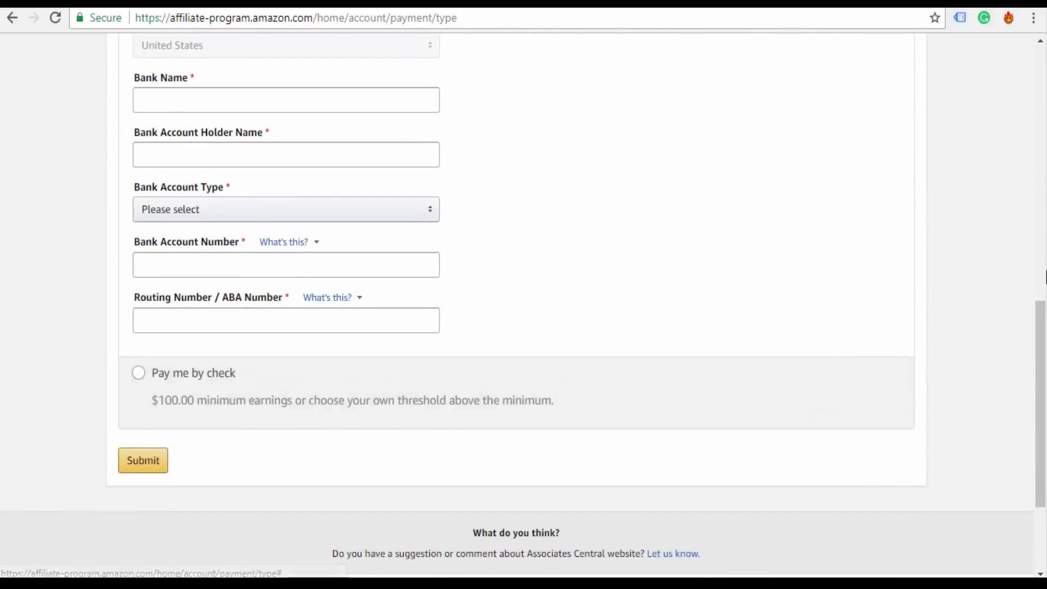
drag(1042, 352, 1045, 293)
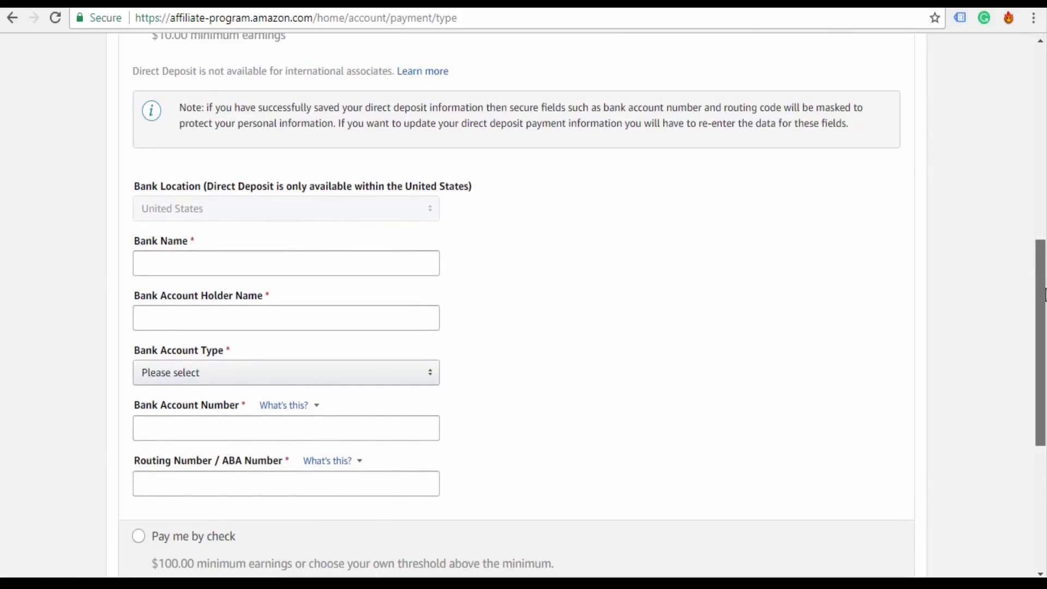
drag(1044, 295, 1038, 330)
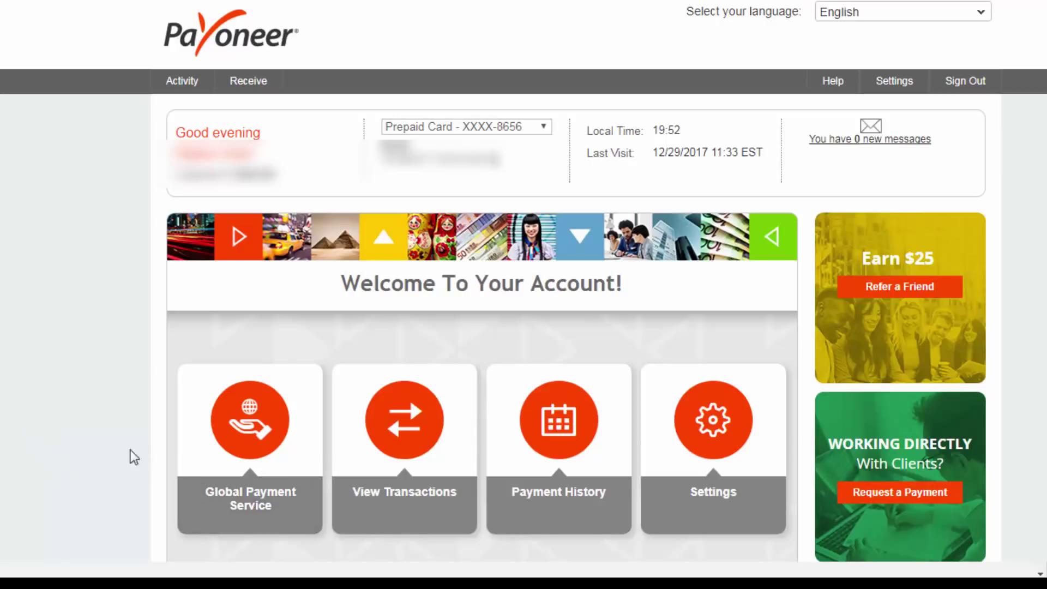
- Bring up the USD (ACH) receiving account's bank name, routing and account numbers in Global Payment Service
click(271, 422)
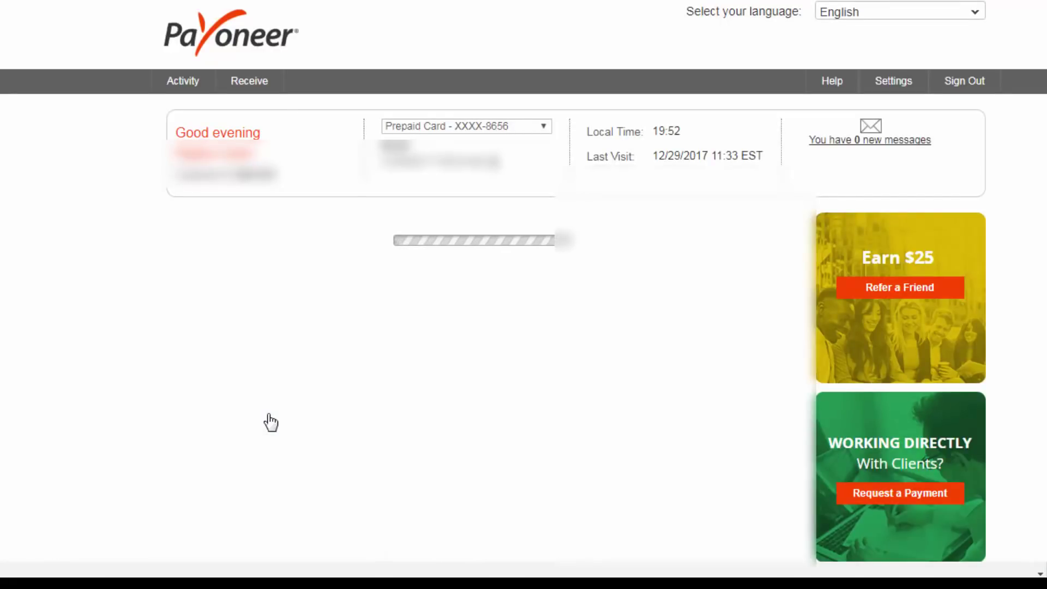
scroll(270, 421, down, 6)
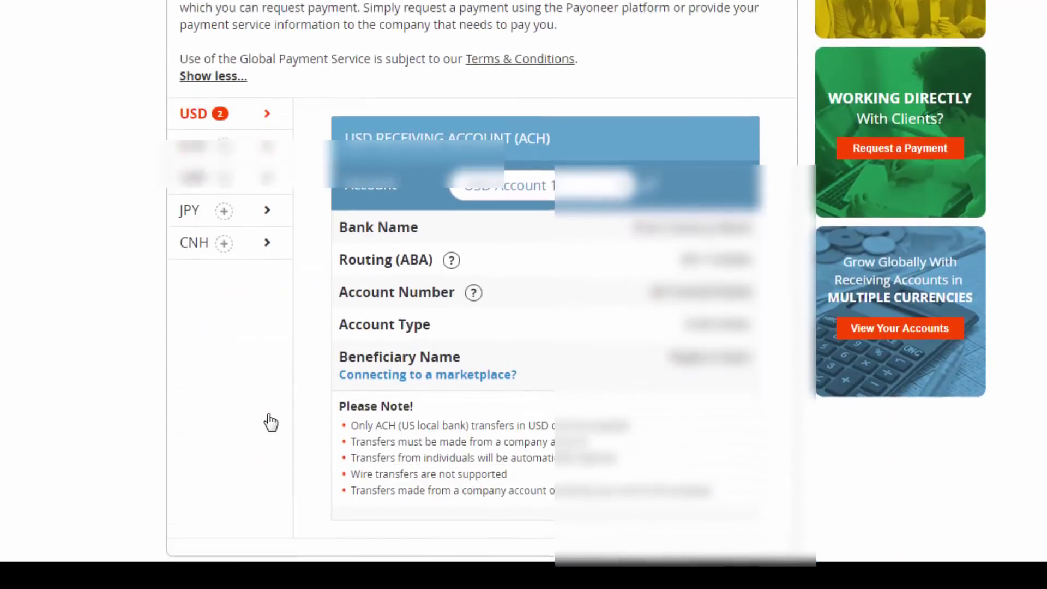
scroll(271, 421, down, 2)
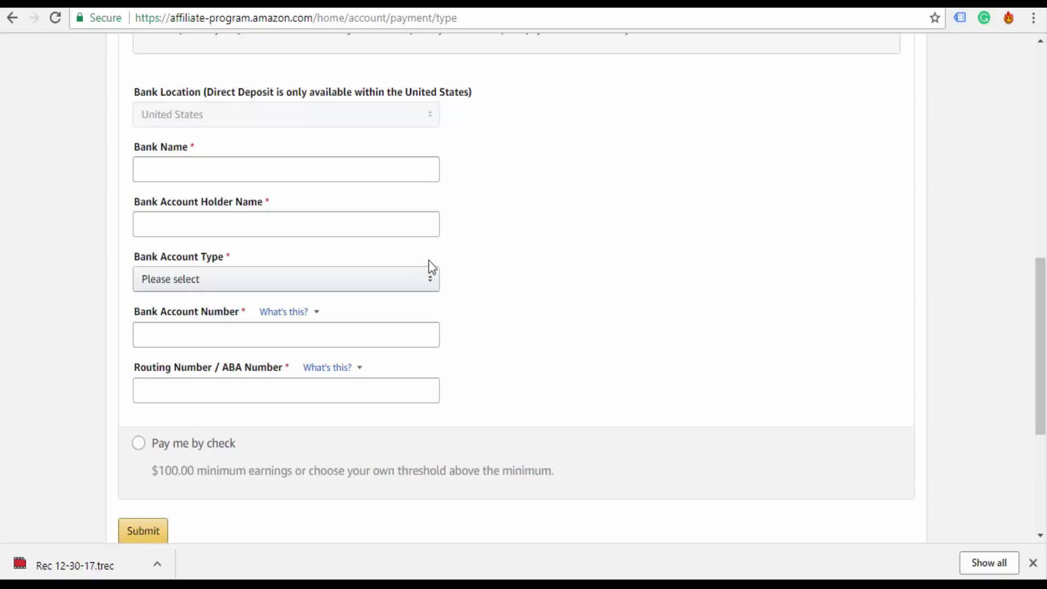
- Choose Checking as the bank account type and submit the direct-deposit bank details
click(429, 277)
click(269, 301)
key(Tab)
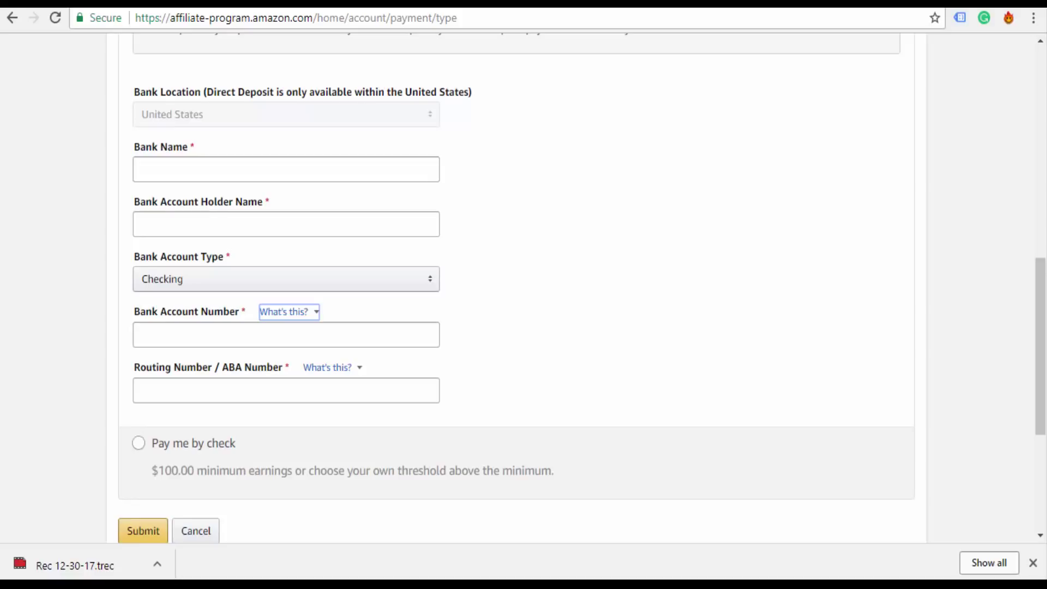
scroll(159, 458, down, 2)
click(158, 458)
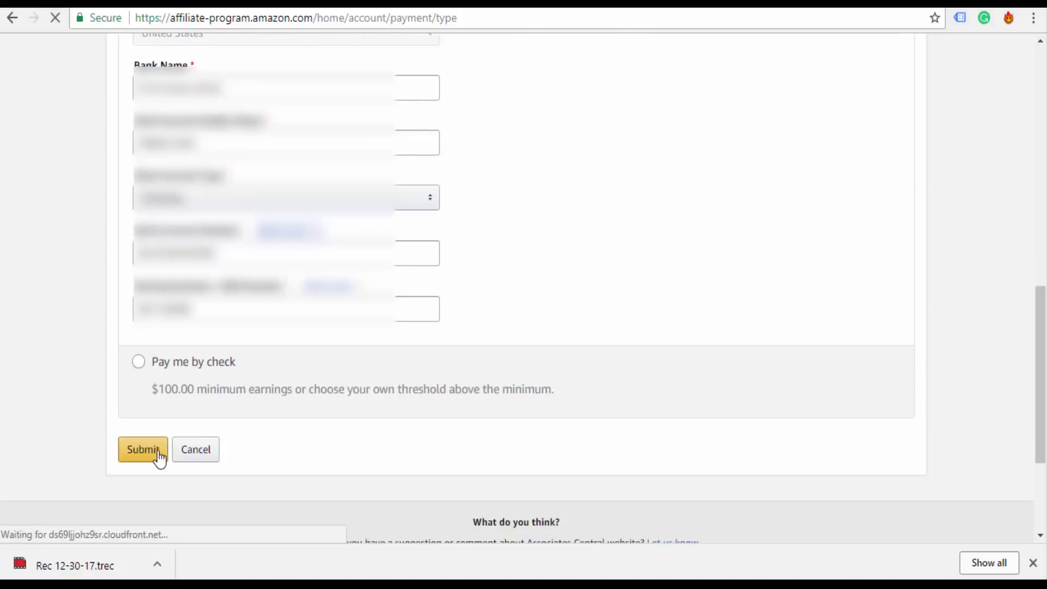